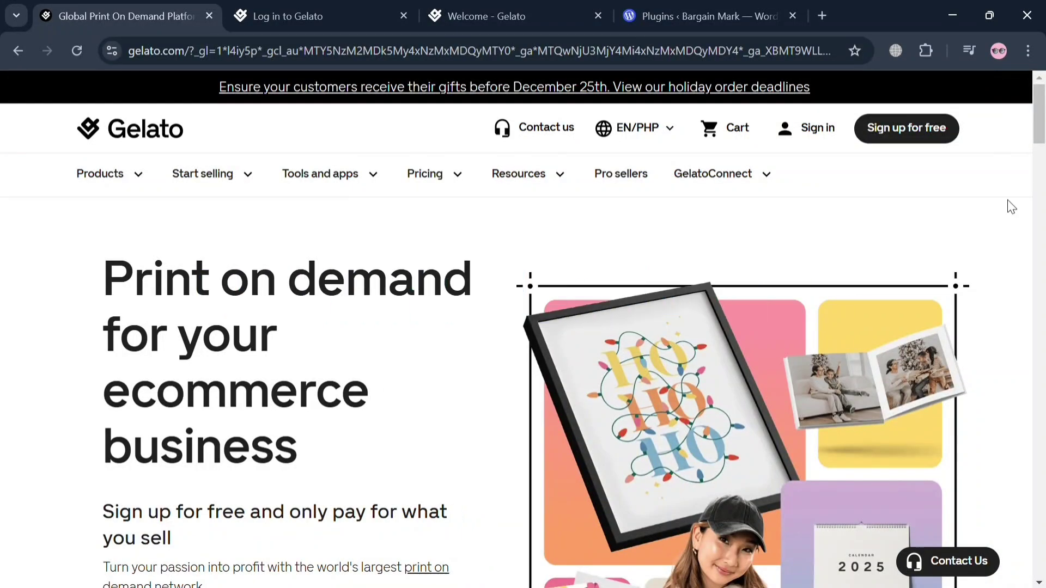
# Look through the whole Gelato homepage, from the print-on-demand introduction to the footer and back
pyautogui.click(516, 186)
pyautogui.scroll(-1, 547, 262)
pyautogui.scroll(1, 547, 261)
pyautogui.scroll(-6, 547, 261)
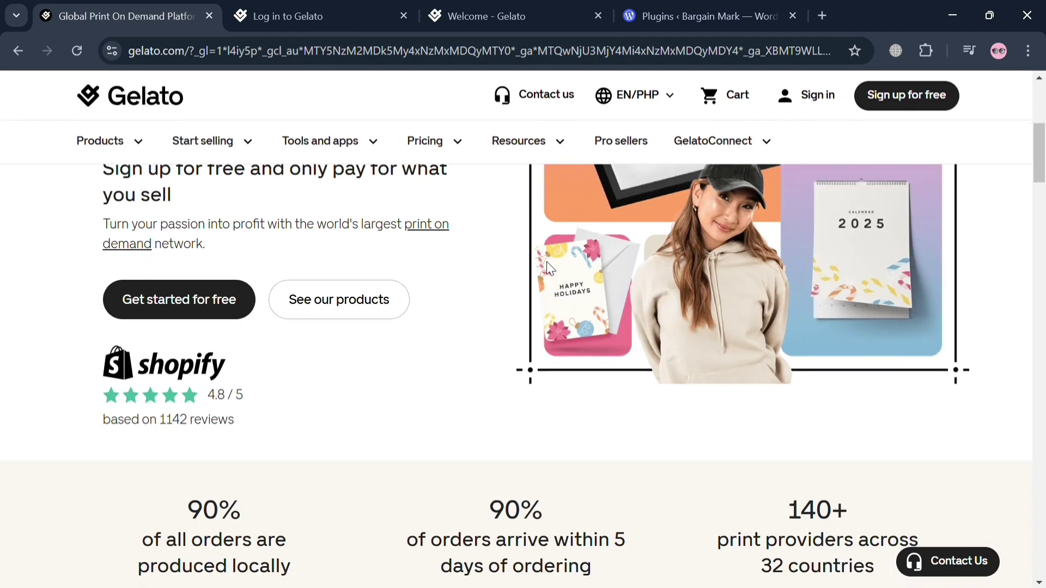
pyautogui.scroll(-10, 548, 263)
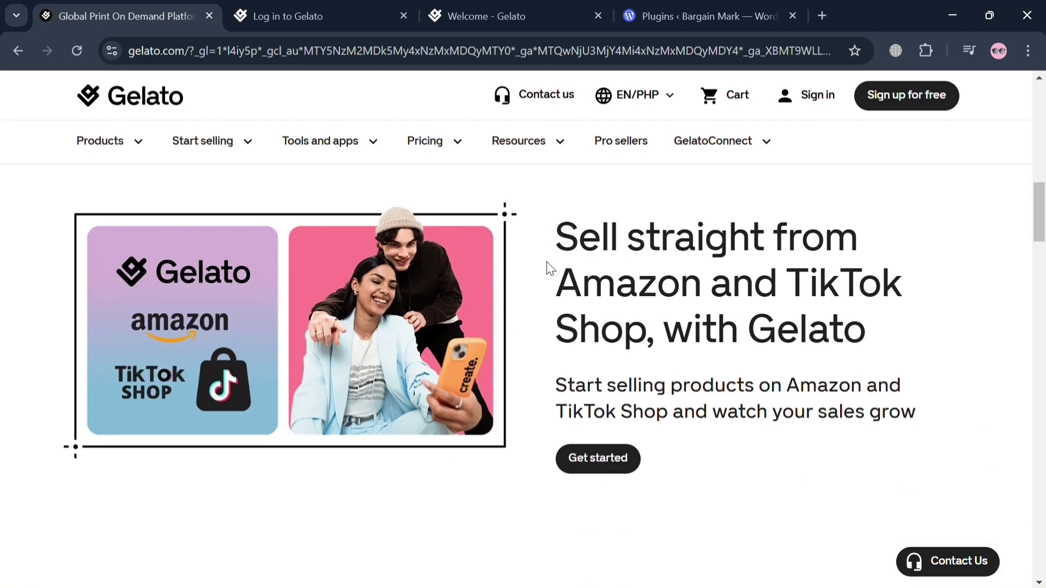
pyautogui.scroll(-12, 547, 261)
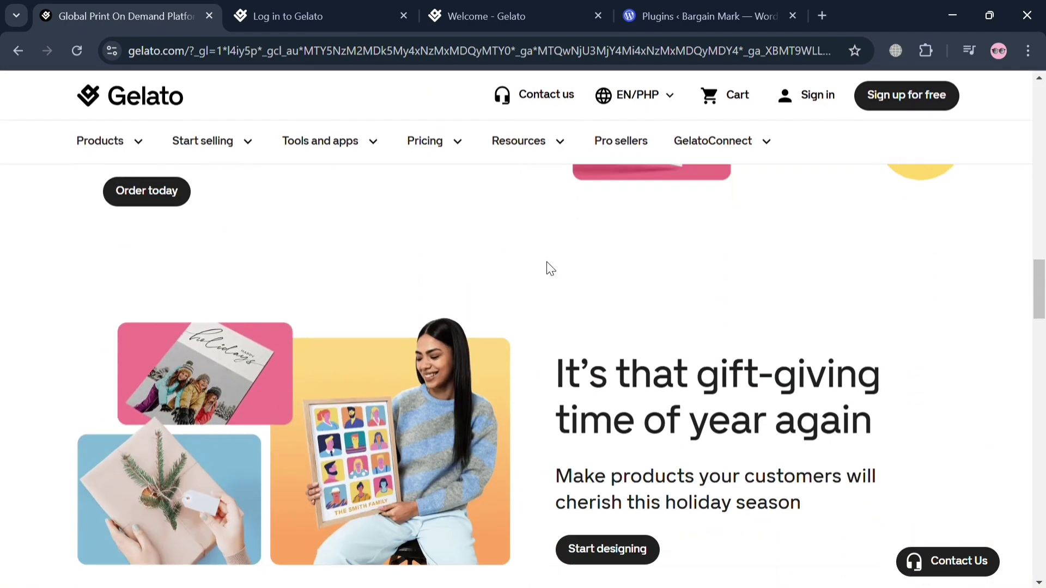
pyautogui.scroll(-11, 547, 261)
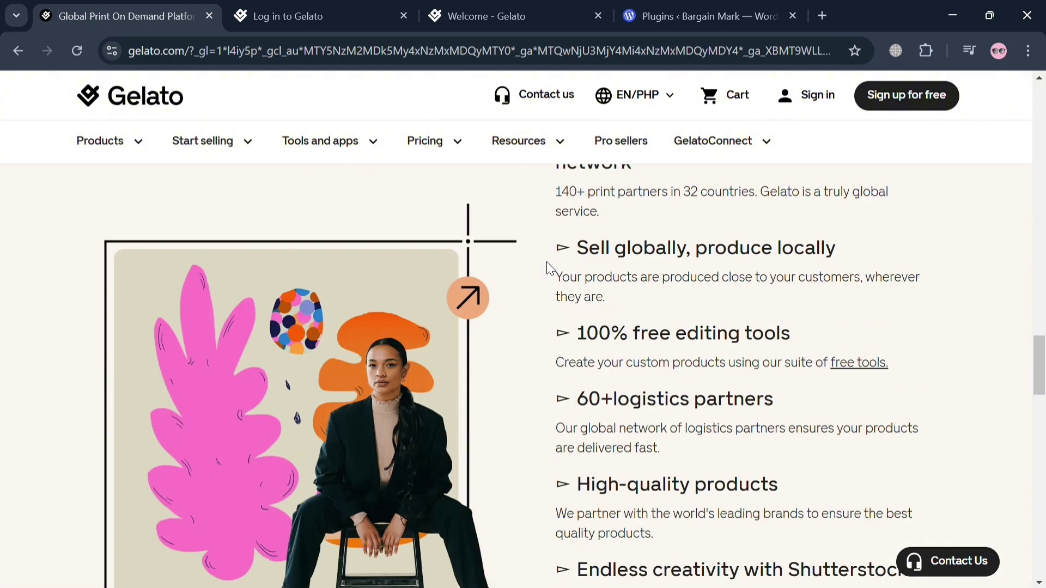
pyautogui.scroll(-16, 547, 261)
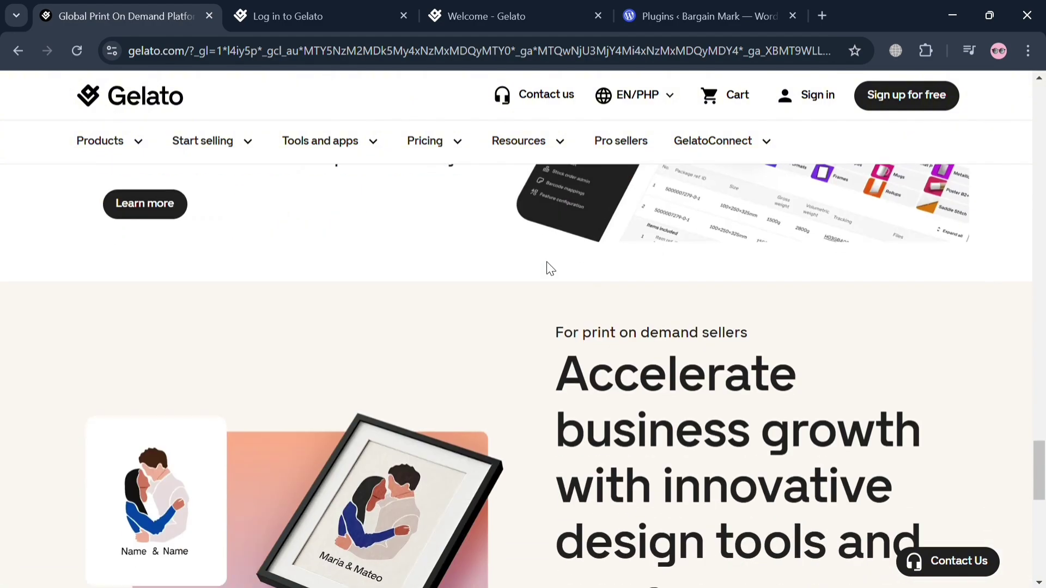
pyautogui.scroll(-12, 547, 262)
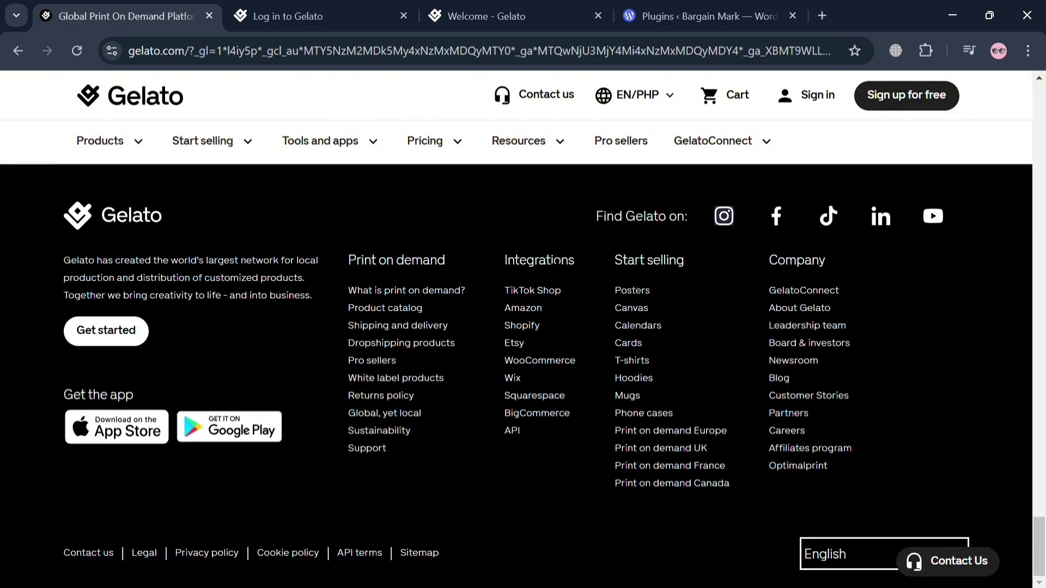
pyautogui.scroll(20, 547, 261)
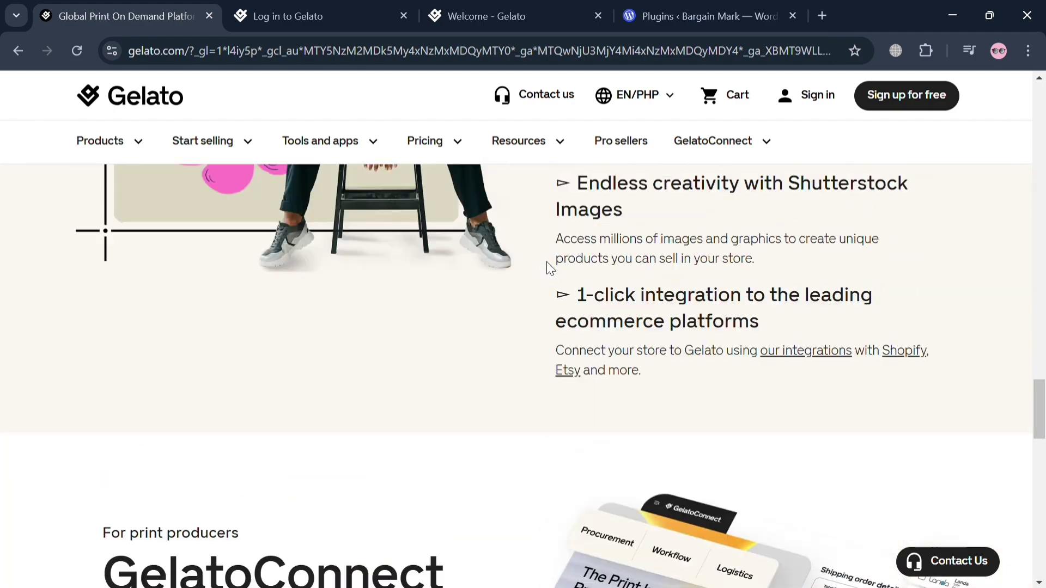
pyautogui.scroll(20, 547, 262)
pyautogui.scroll(20, 547, 262)
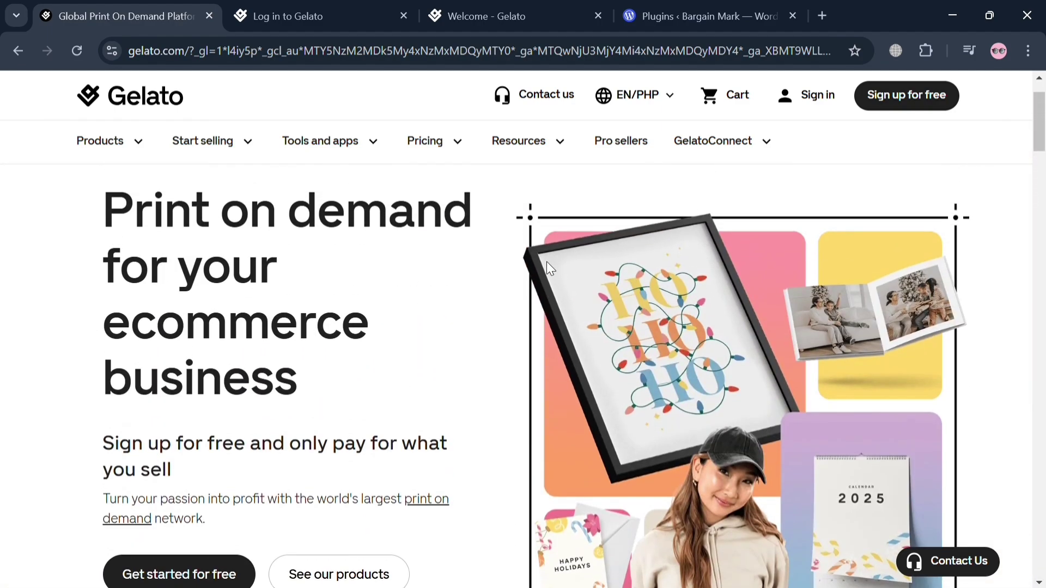
pyautogui.scroll(2, 547, 261)
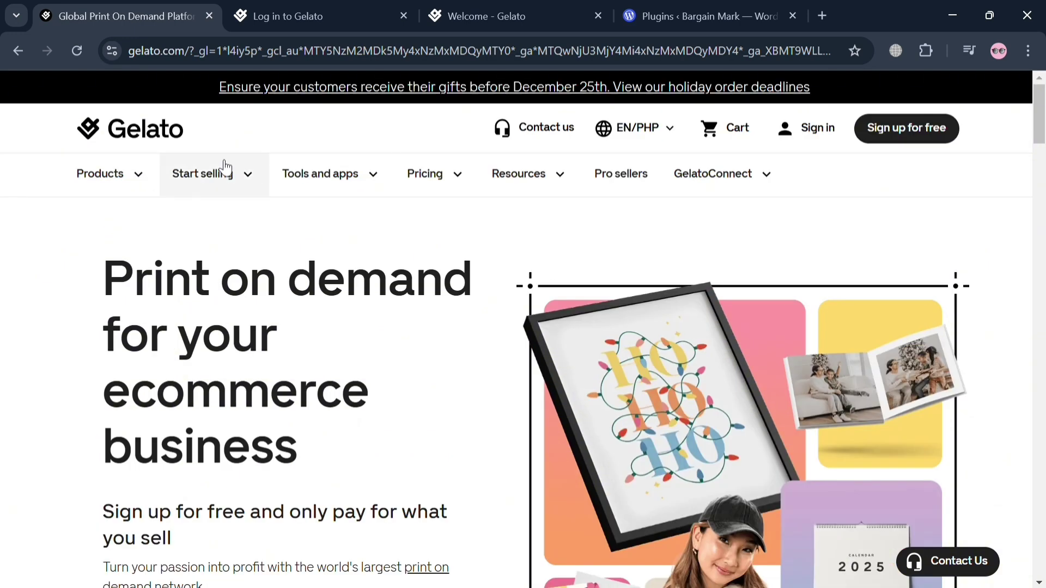
# Open Gelato's custom products page, and view the already open login page and account dashboard
pyautogui.click(141, 183)
pyautogui.click(140, 176)
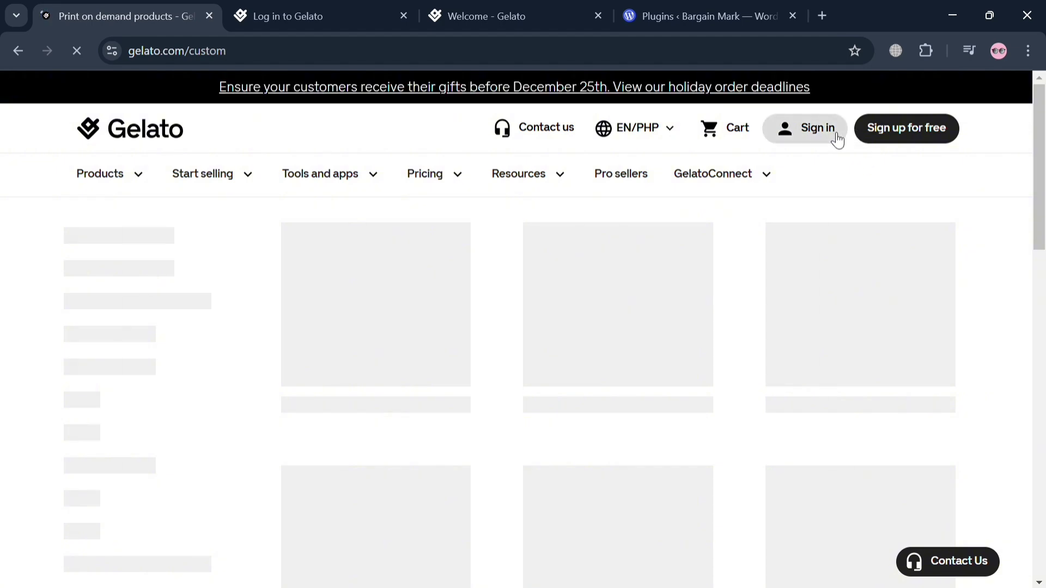
pyautogui.click(280, 16)
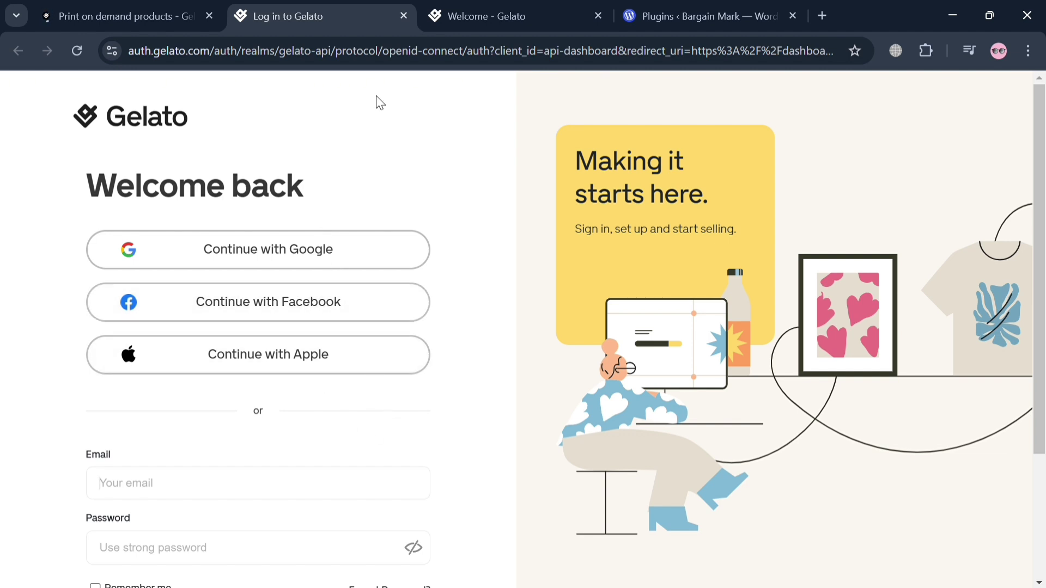
pyautogui.click(476, 7)
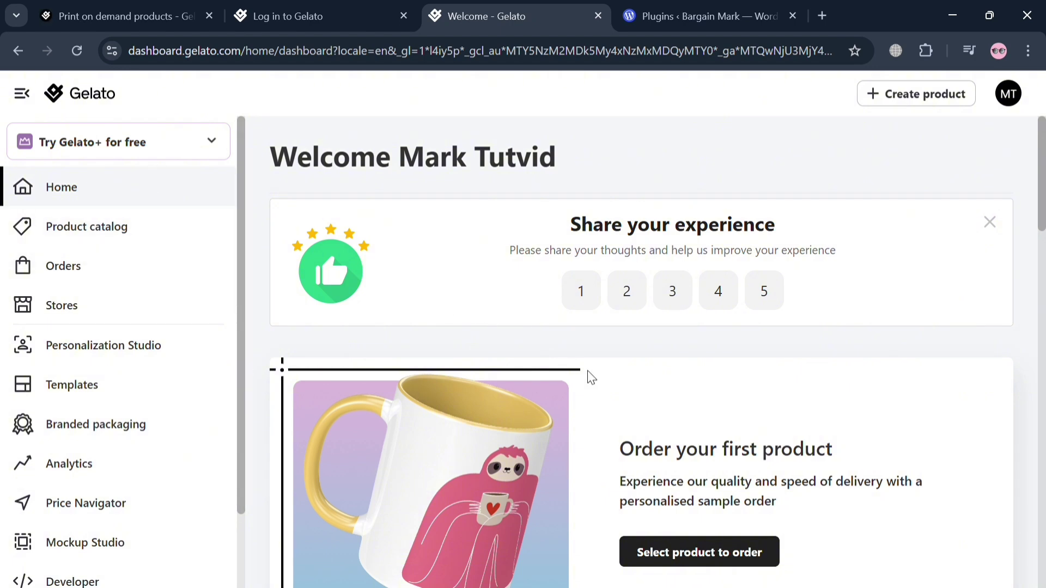
# Switch to the WordPress site and look through its plugins marketplace at a smaller page zoom
pyautogui.click(666, 7)
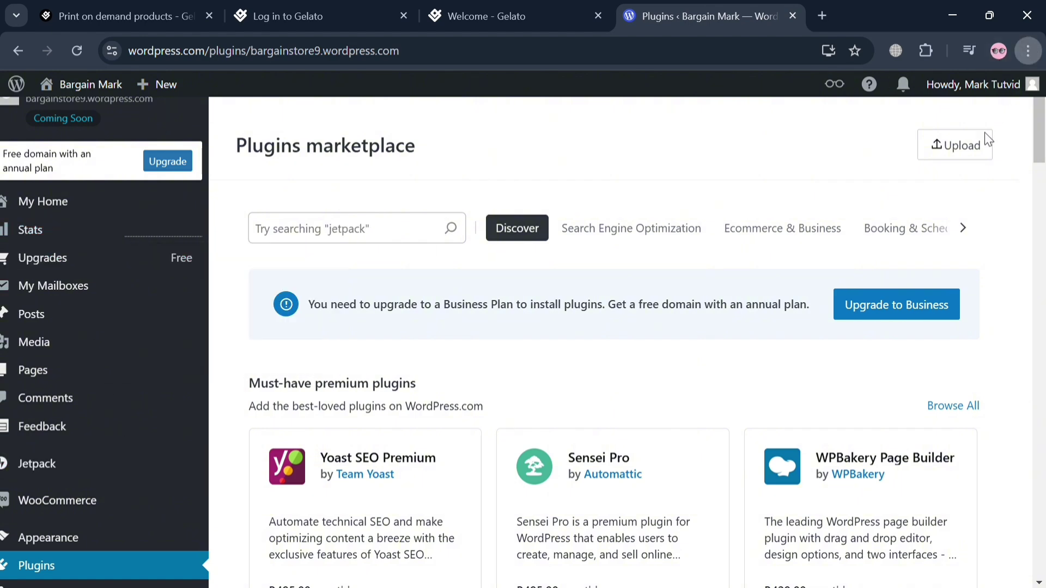
pyautogui.hotkey('ctrl', '-')
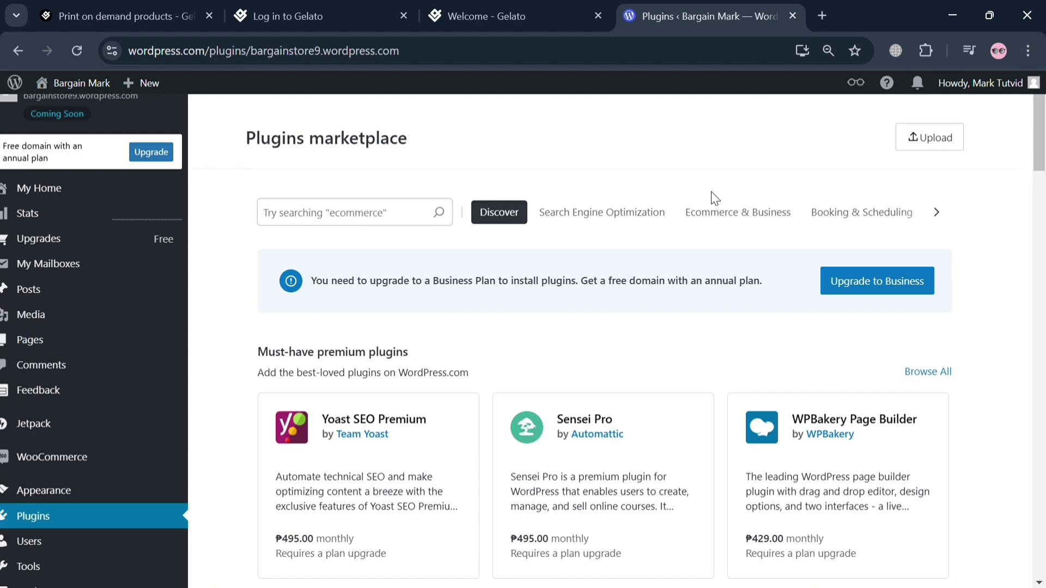
pyautogui.scroll(-20, 491, 496)
pyautogui.scroll(20, 492, 495)
# Open the WordPress site's My Home page and review its site setup list and quick links
pyautogui.click(88, 200)
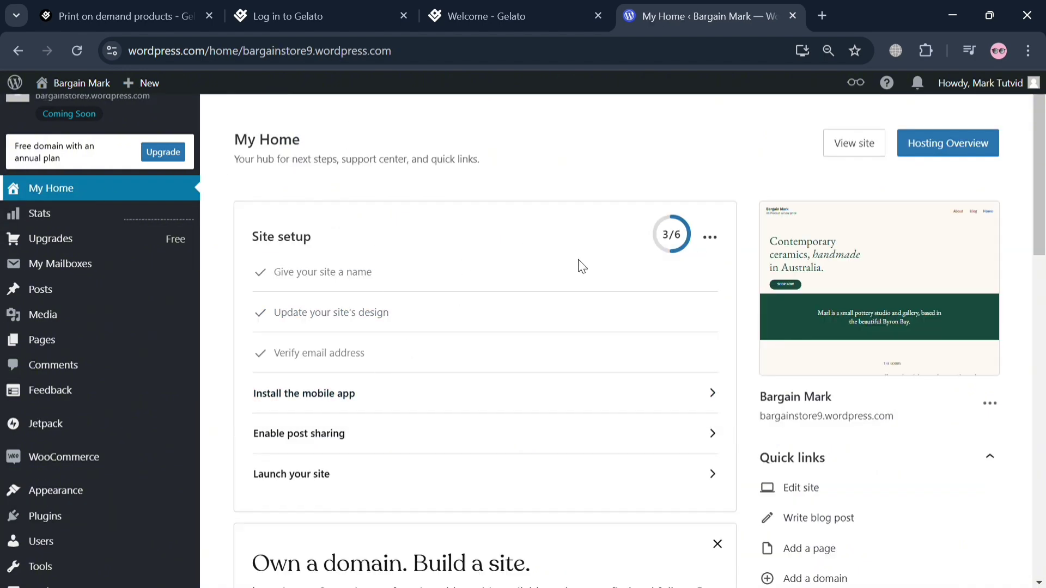
pyautogui.scroll(-4, 581, 350)
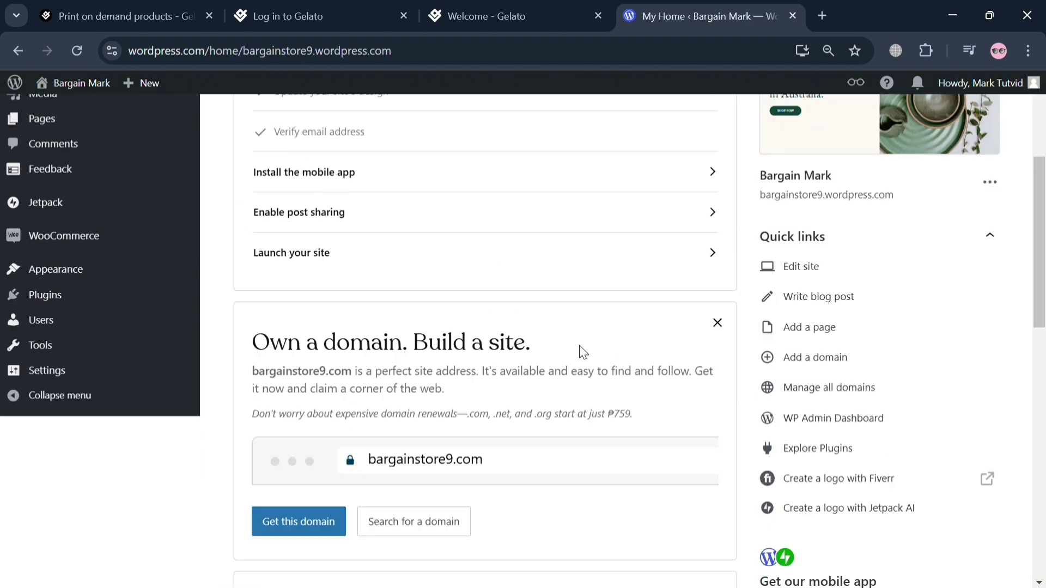
pyautogui.scroll(4, 583, 352)
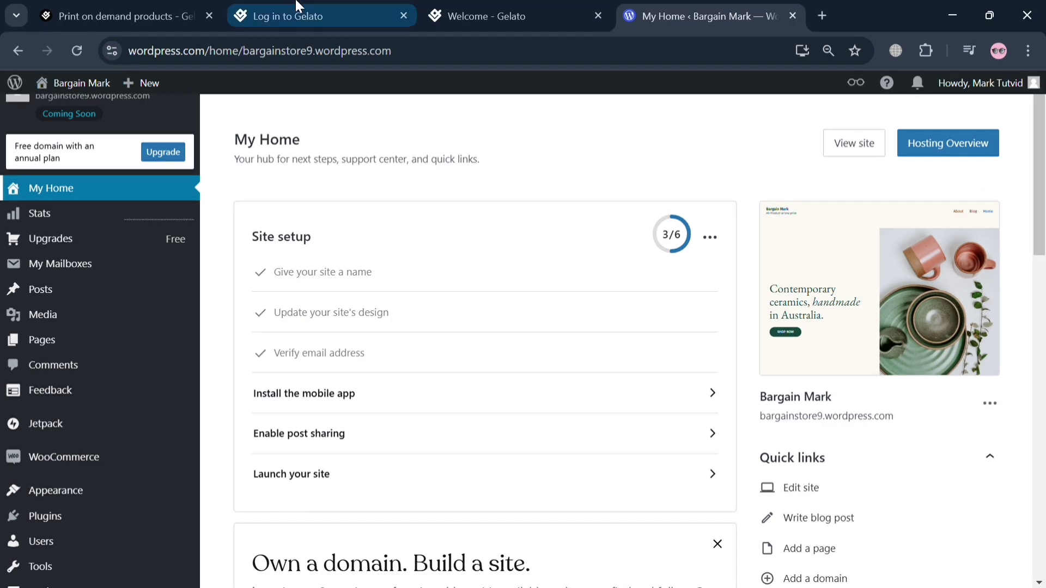
# Switch back to the Gelato dashboard and open the list of connected stores
pyautogui.click(573, 6)
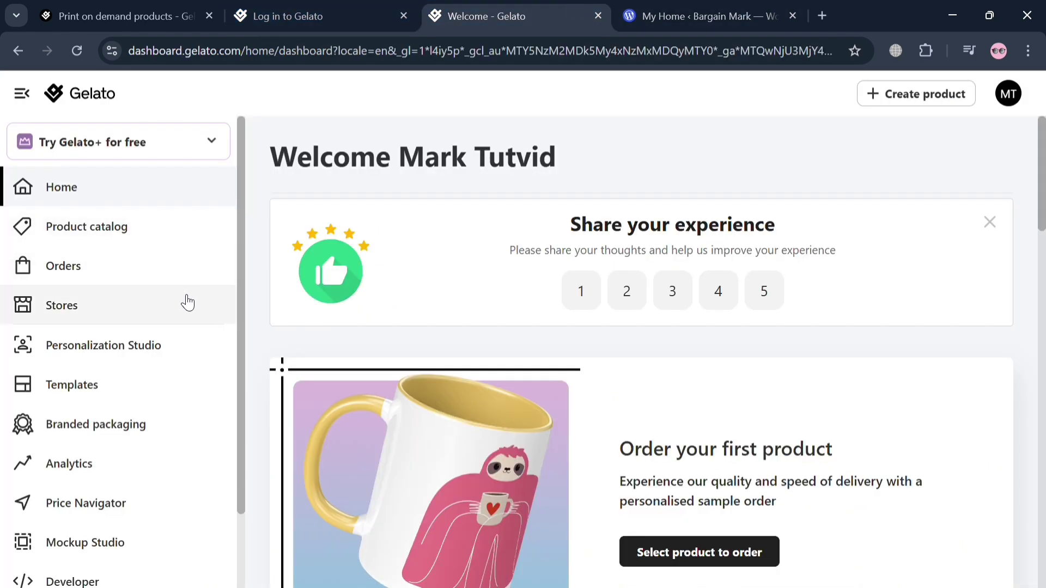
pyautogui.scroll(-2, 192, 363)
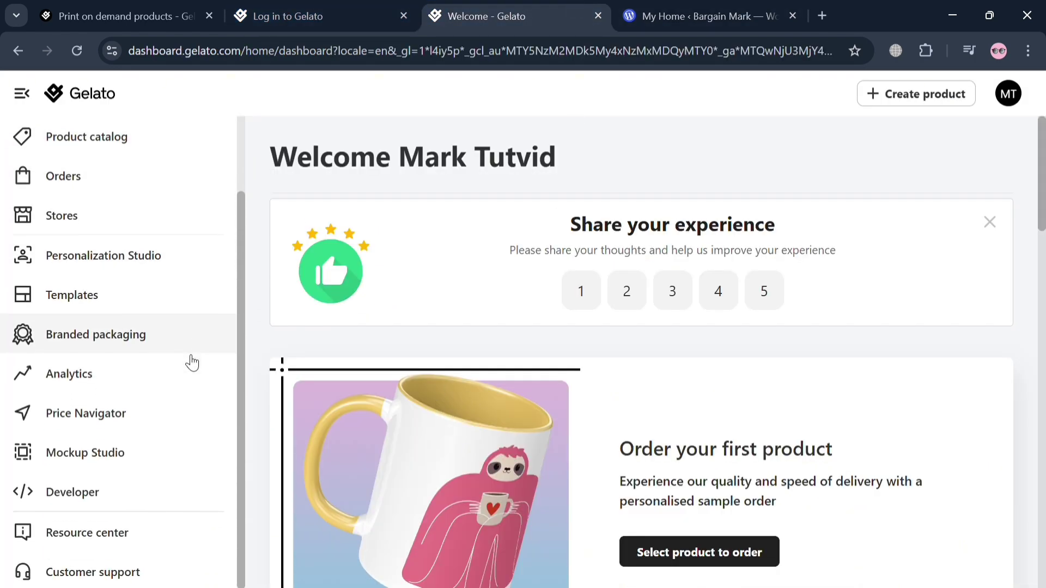
pyautogui.click(137, 207)
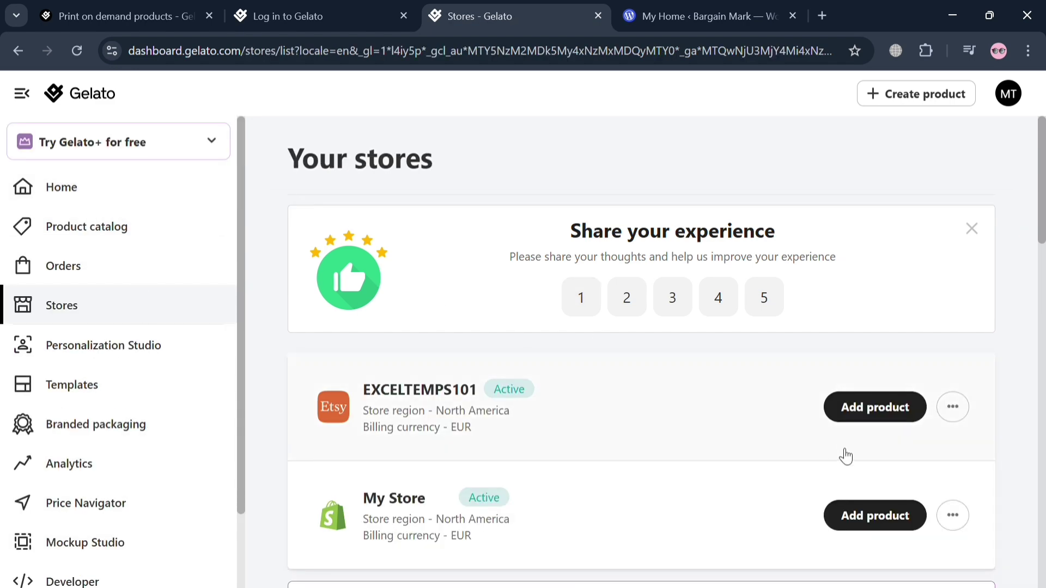
# Try to connect a WooCommerce store from the integrations offered for existing stores
pyautogui.scroll(-8, 846, 456)
pyautogui.scroll(-5, 844, 455)
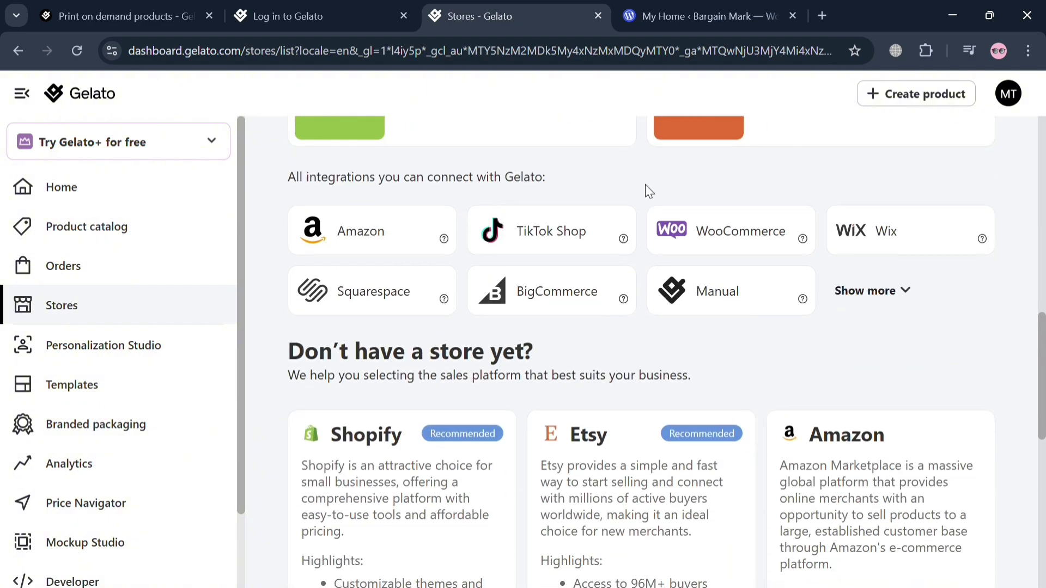
pyautogui.scroll(-5, 843, 449)
pyautogui.scroll(10, 846, 451)
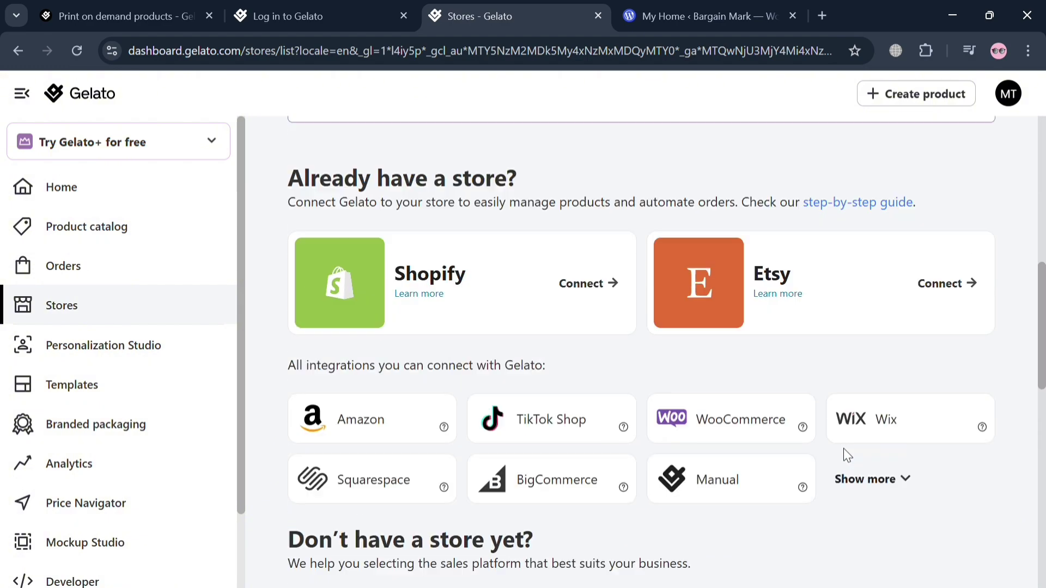
pyautogui.click(731, 480)
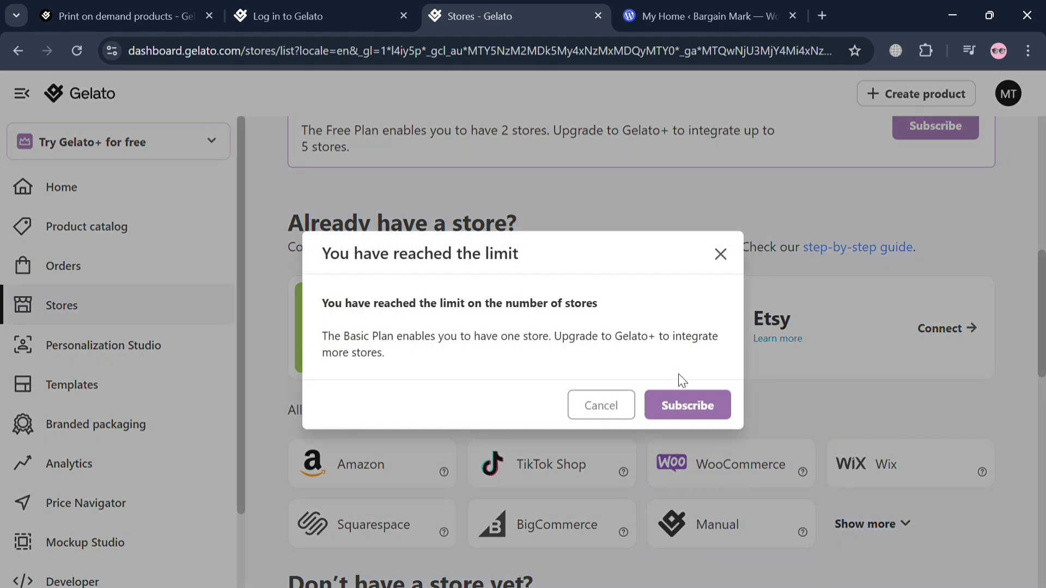
pyautogui.click(720, 254)
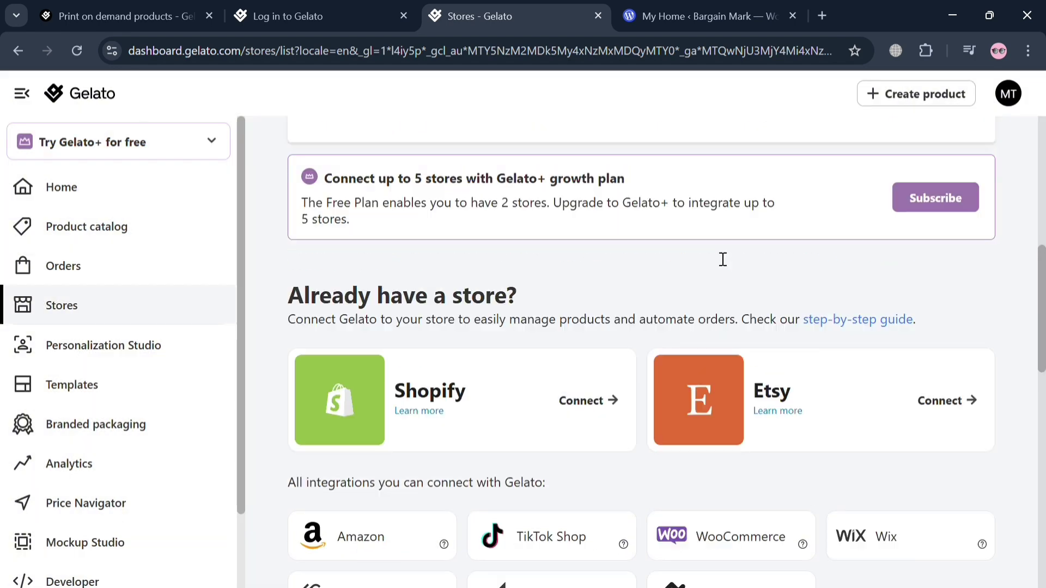
# Try to delete the Shopify store My Store from its store details without entering its name, and leave the details
pyautogui.scroll(5, 723, 259)
pyautogui.click(954, 362)
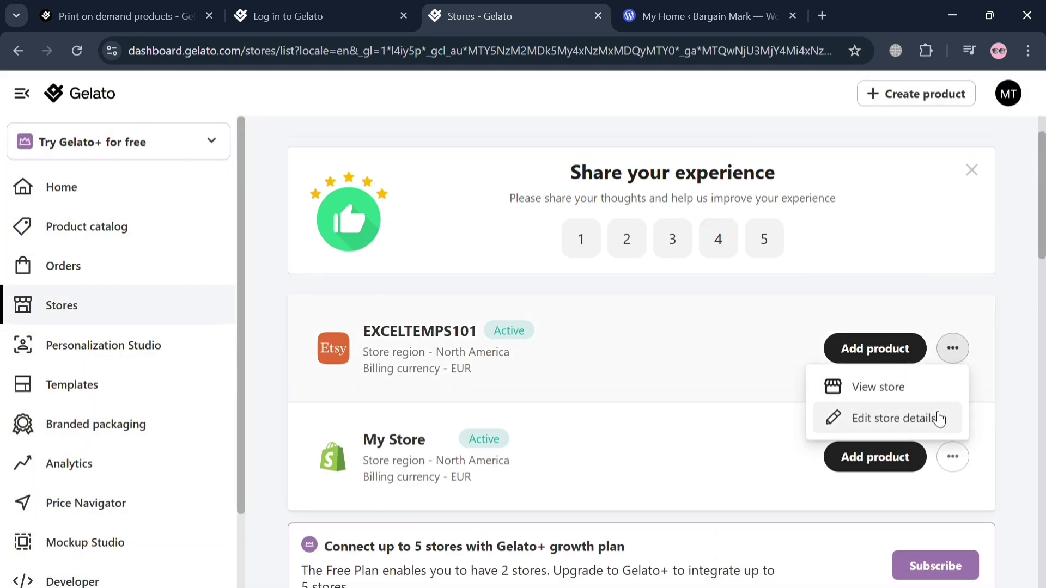
pyautogui.click(964, 469)
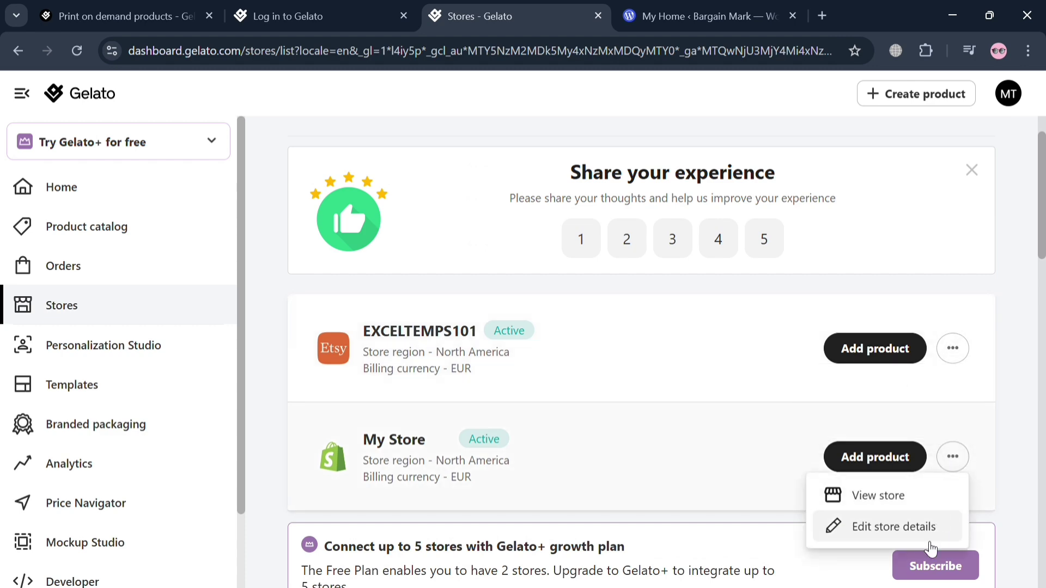
pyautogui.click(924, 539)
pyautogui.scroll(-15, 831, 465)
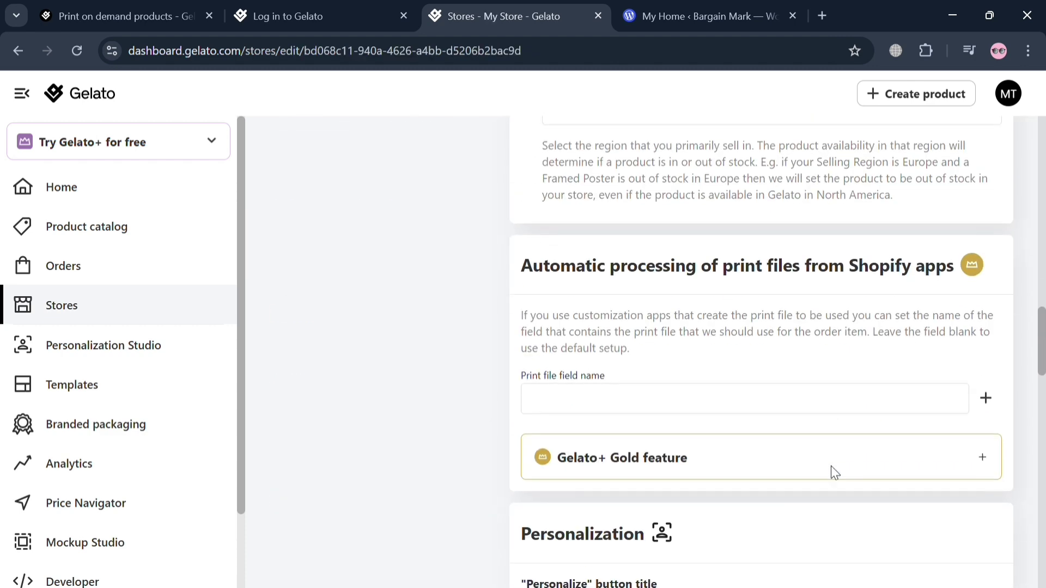
pyautogui.scroll(-3, 831, 466)
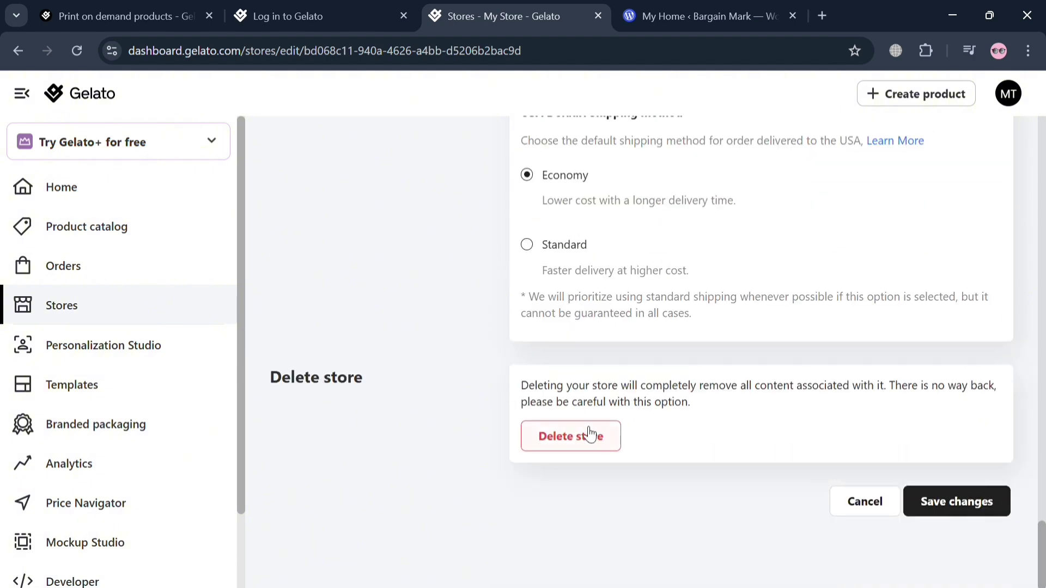
pyautogui.click(578, 431)
pyautogui.click(660, 431)
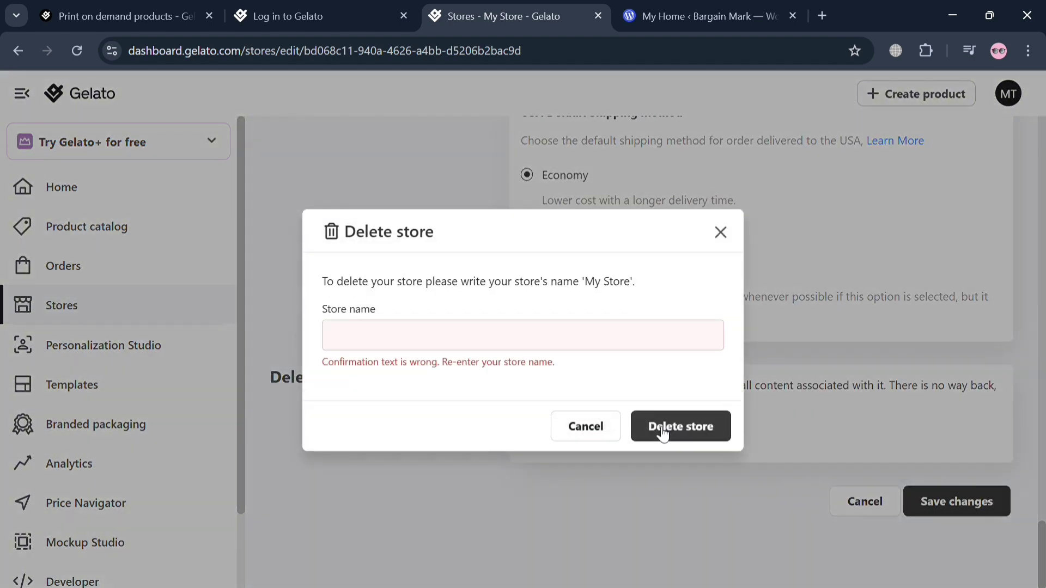
pyautogui.click(726, 238)
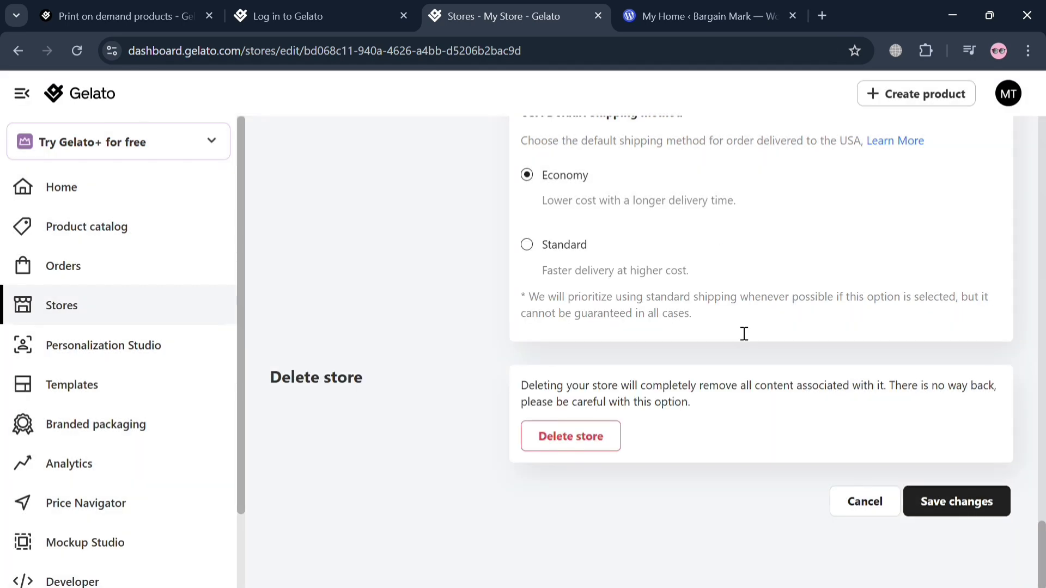
pyautogui.click(894, 503)
# Delete the Etsy store EXCELTEMPS101 from its store details, confirming with the store name EXCELTEMPS101
pyautogui.scroll(-4, 665, 404)
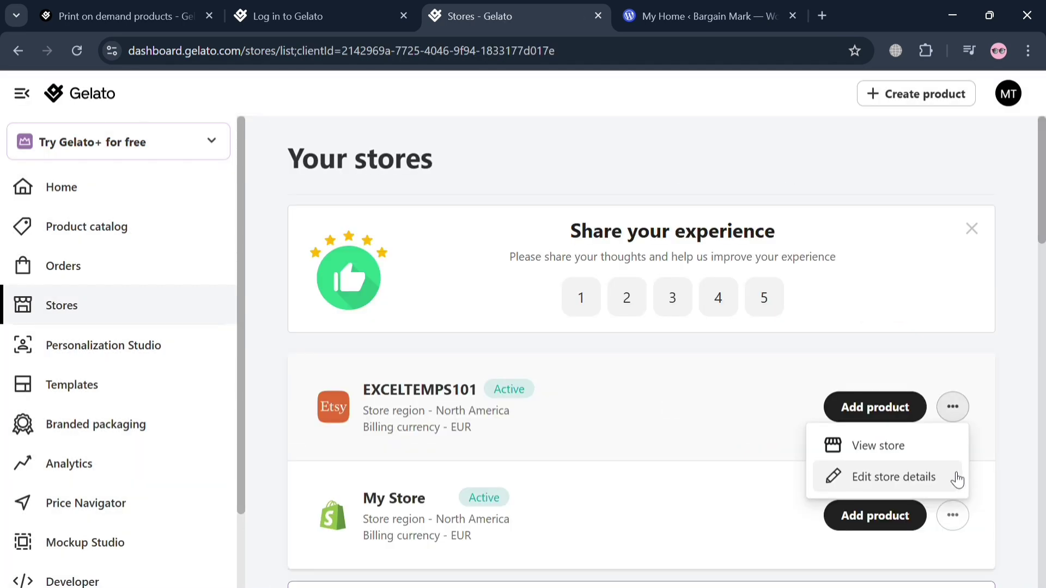
pyautogui.click(957, 478)
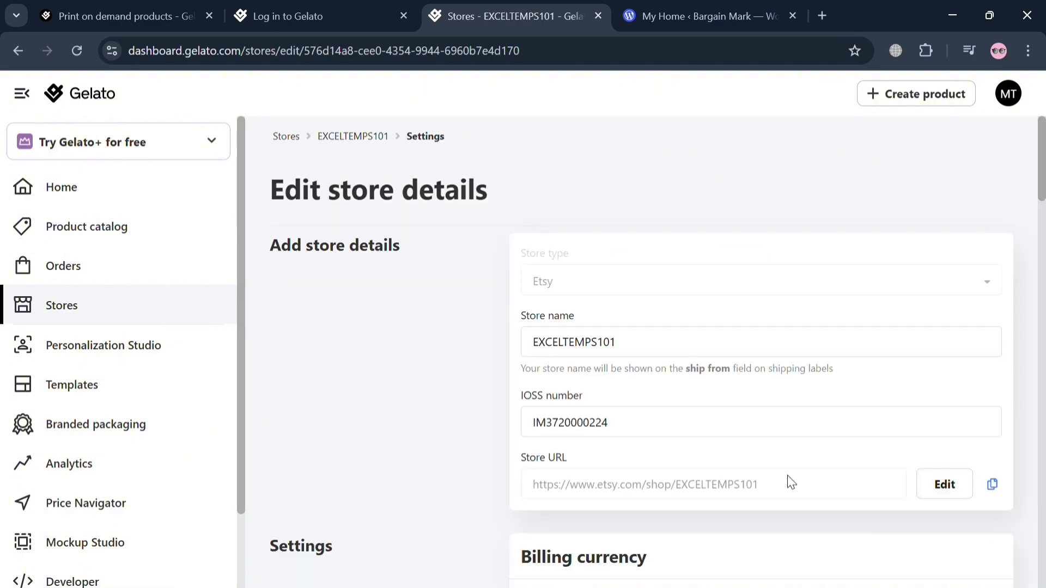
pyautogui.scroll(-15, 692, 364)
pyautogui.scroll(-3, 693, 366)
pyautogui.click(622, 431)
pyautogui.click(605, 368)
pyautogui.write('EXCELTEMPS101')
pyautogui.click(712, 428)
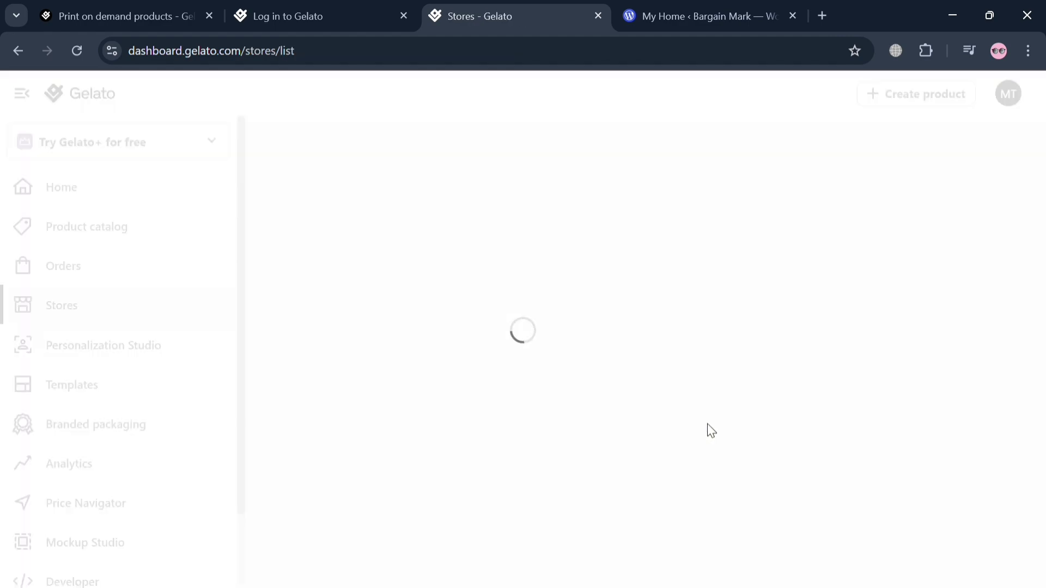
# Choose WooCommerce from the integrations offered for existing stores and go to the beginning of its connection instructions
pyautogui.scroll(-15, 714, 432)
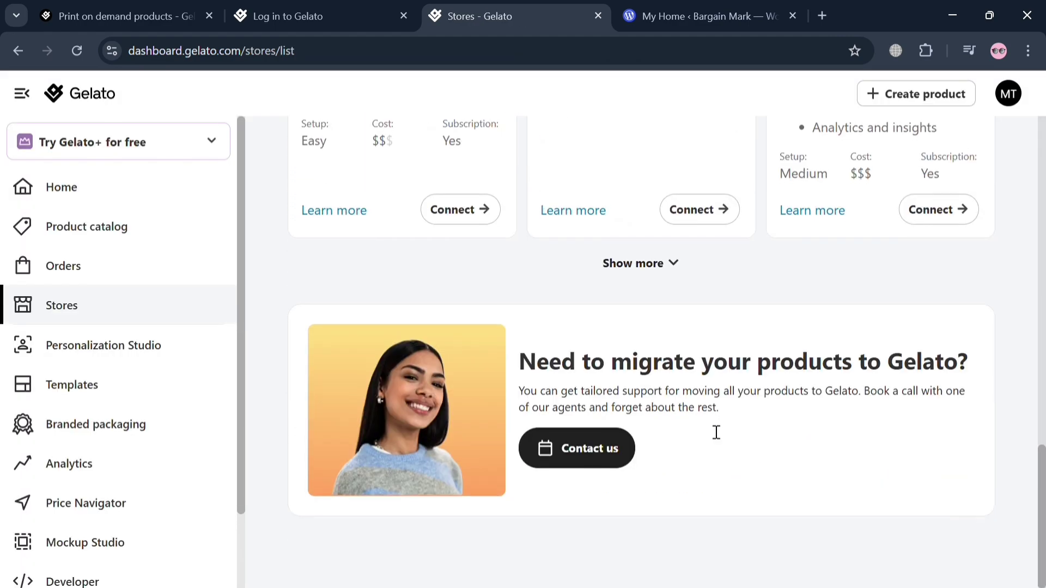
pyautogui.scroll(8, 716, 433)
pyautogui.scroll(1, 698, 439)
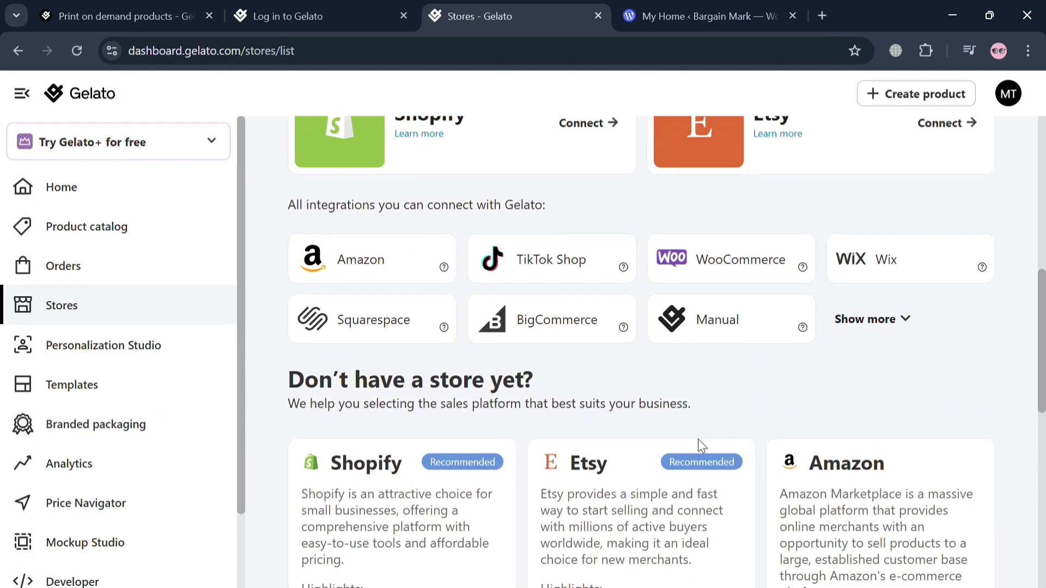
pyautogui.click(769, 269)
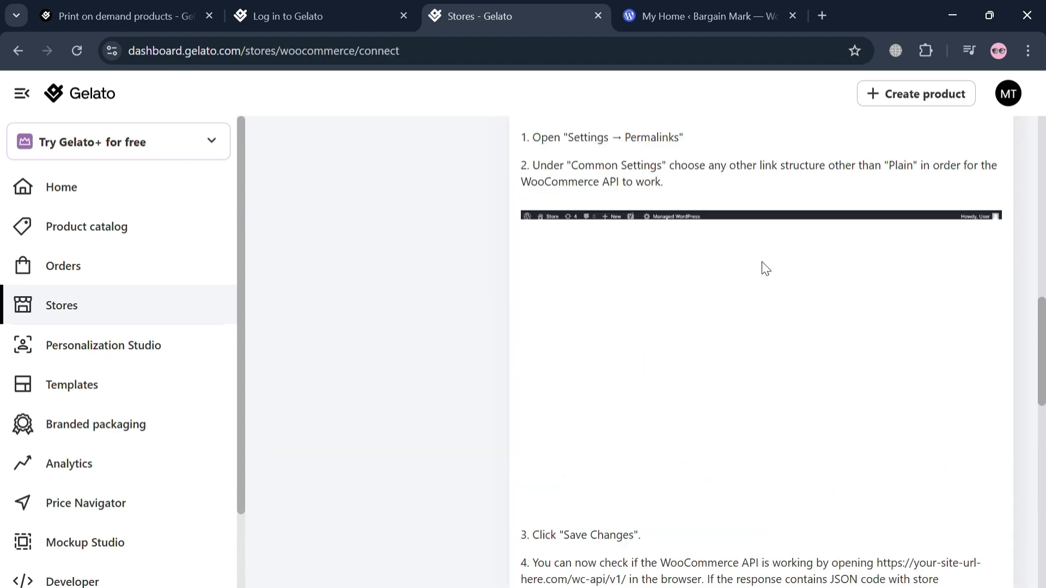
pyautogui.scroll(15, 631, 567)
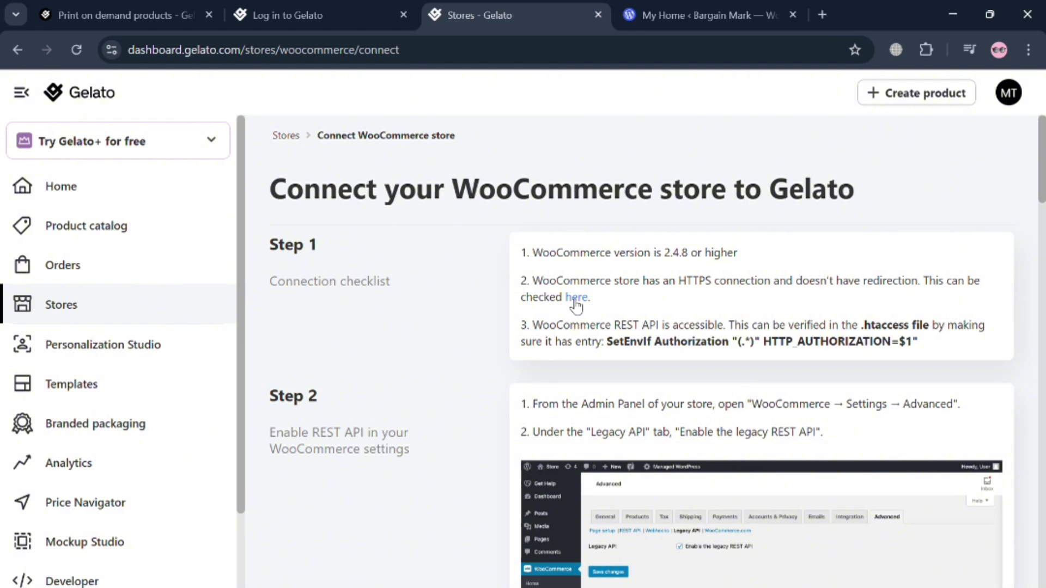
# View the redirect checker linked in the Step 1 checklist, close it, and read how Step 2 enables the REST API
pyautogui.click(577, 299)
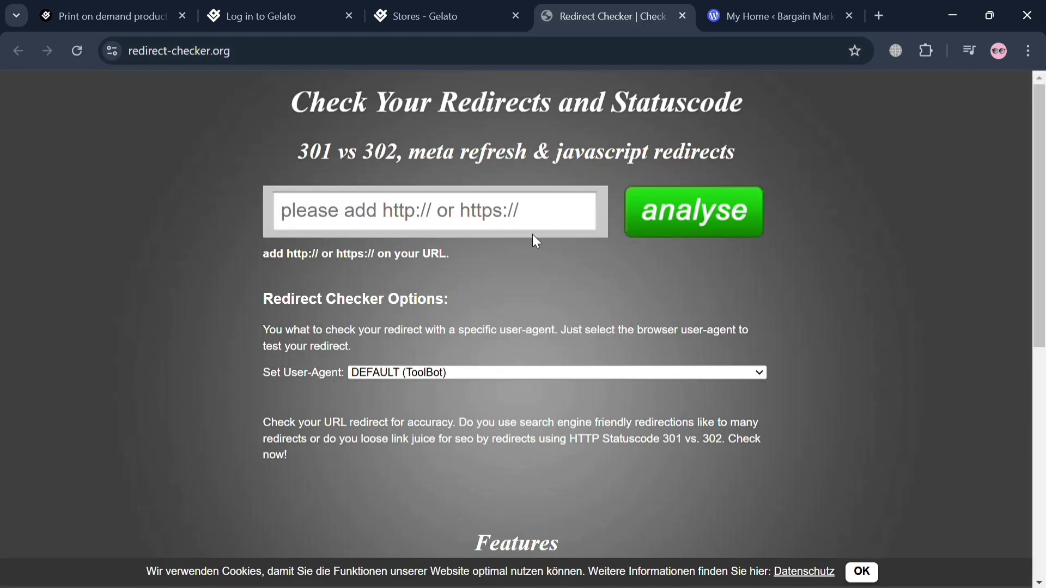
pyautogui.click(683, 16)
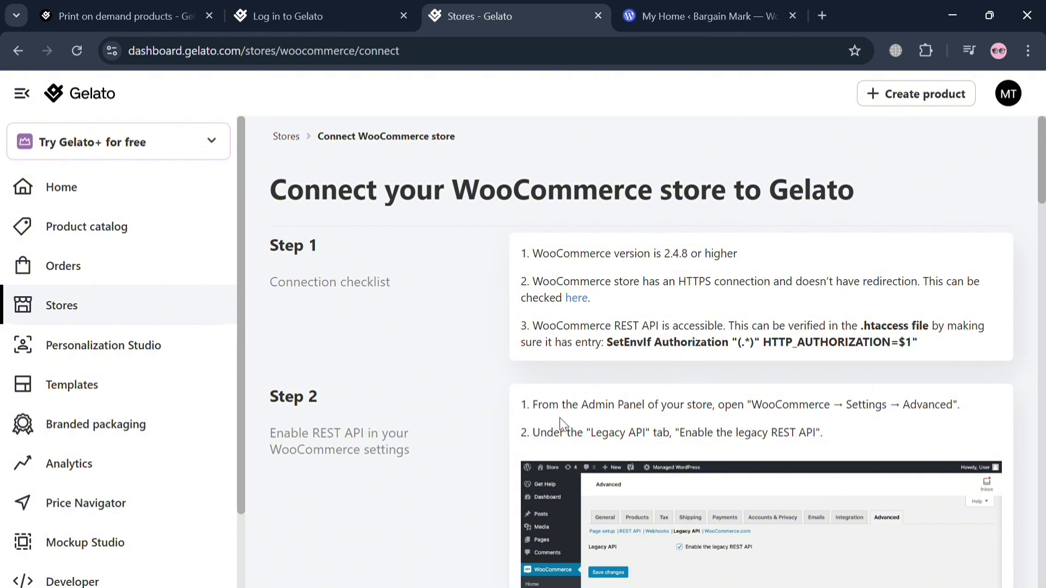
pyautogui.scroll(-3, 562, 424)
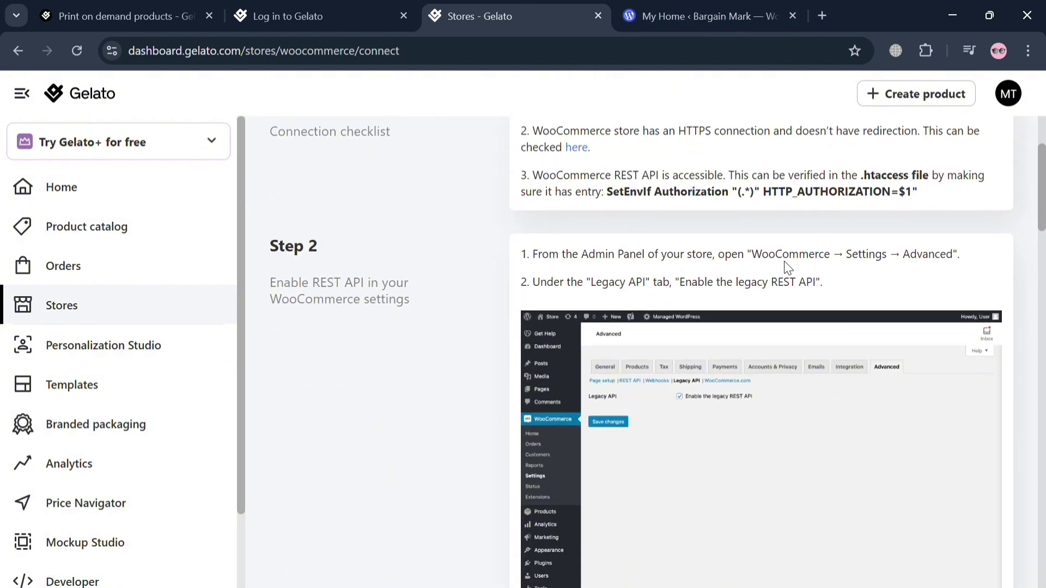
pyautogui.scroll(-1, 495, 273)
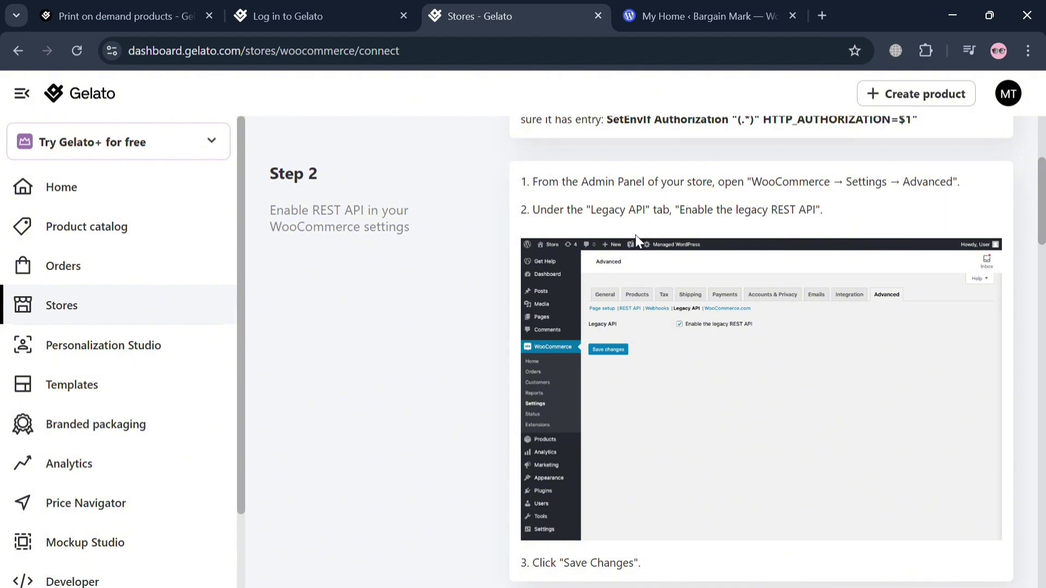
# Switch to the WordPress.com site, open its WooCommerce page, and look at the store upgrade's address form before going back
pyautogui.click(695, 6)
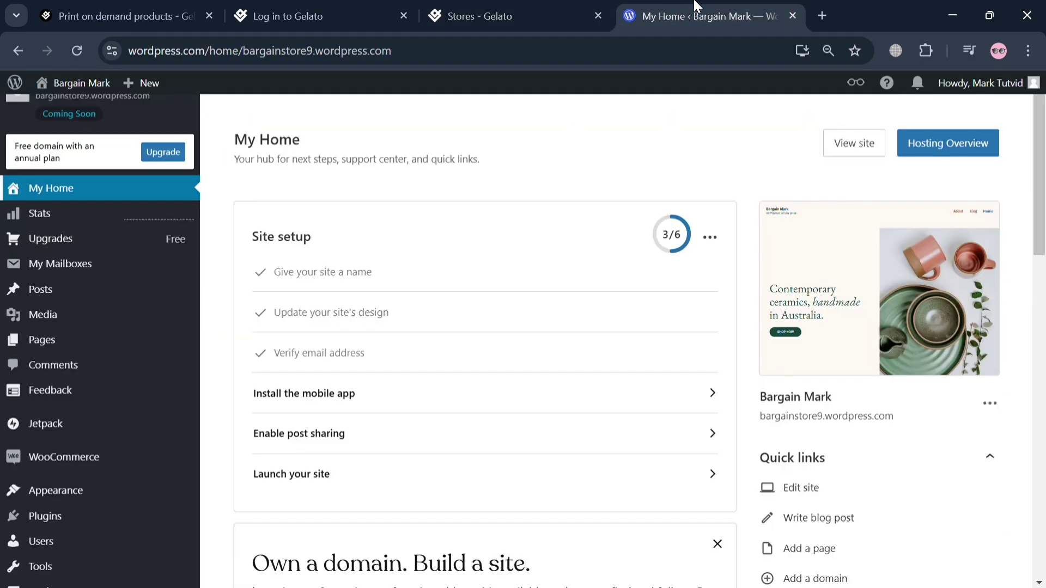
pyautogui.click(91, 461)
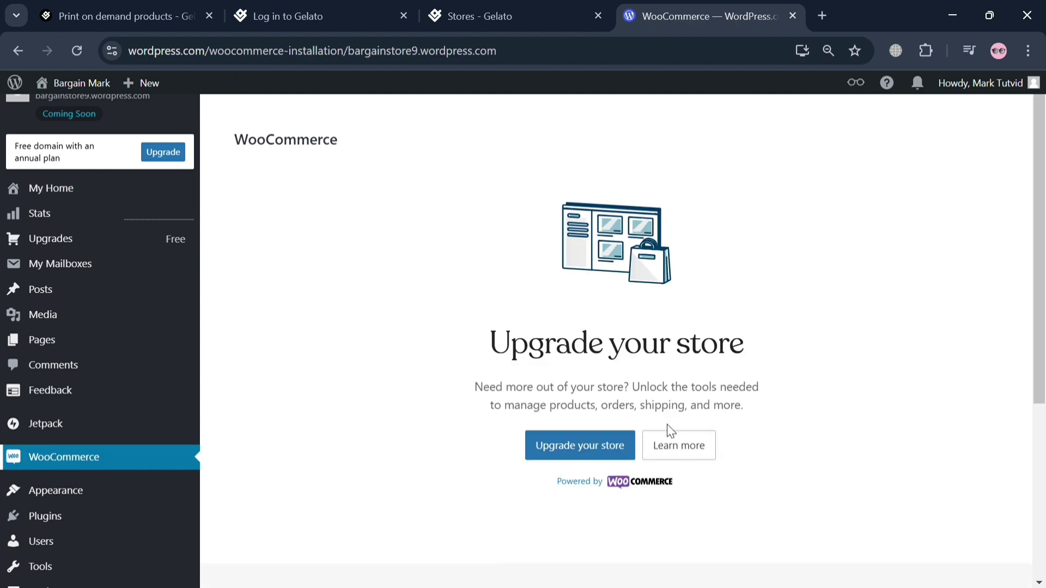
pyautogui.click(575, 444)
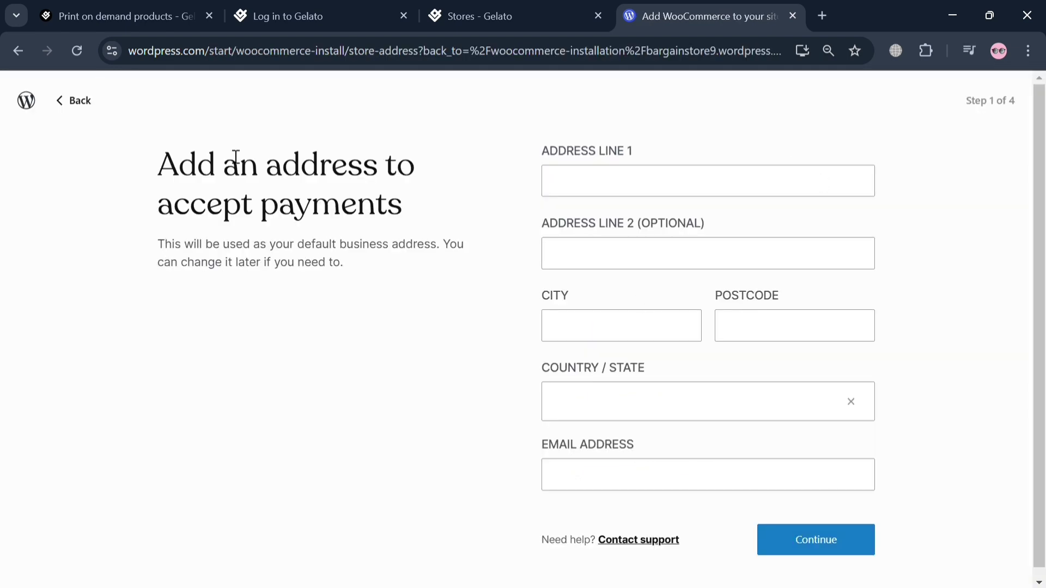
pyautogui.click(70, 103)
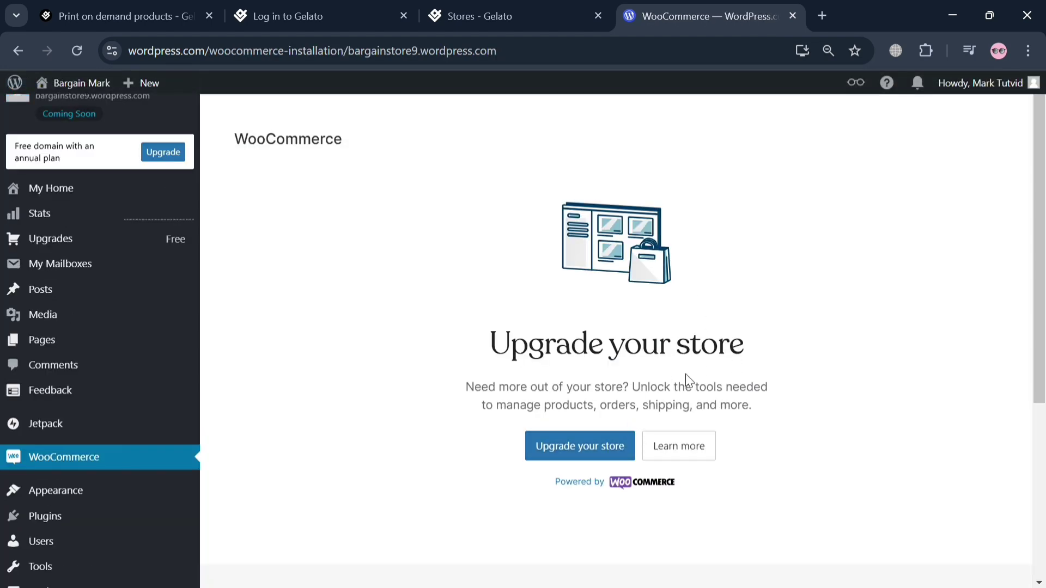
pyautogui.scroll(-2, 726, 366)
pyautogui.scroll(2, 726, 366)
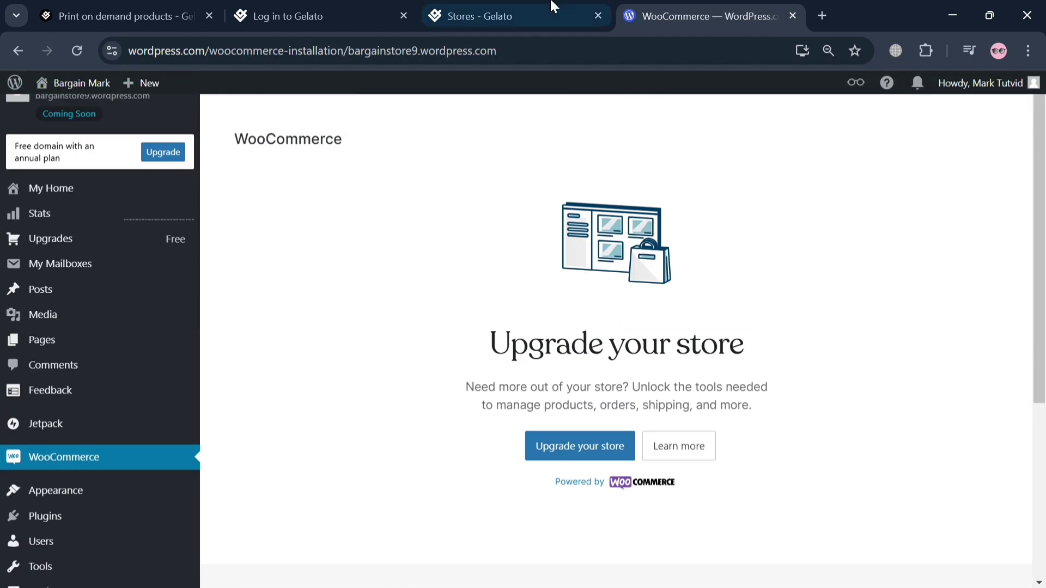
# Switch back to the Gelato instructions and examine Step 2 on enabling the legacy REST API in WooCommerce's advanced settings
pyautogui.click(503, 7)
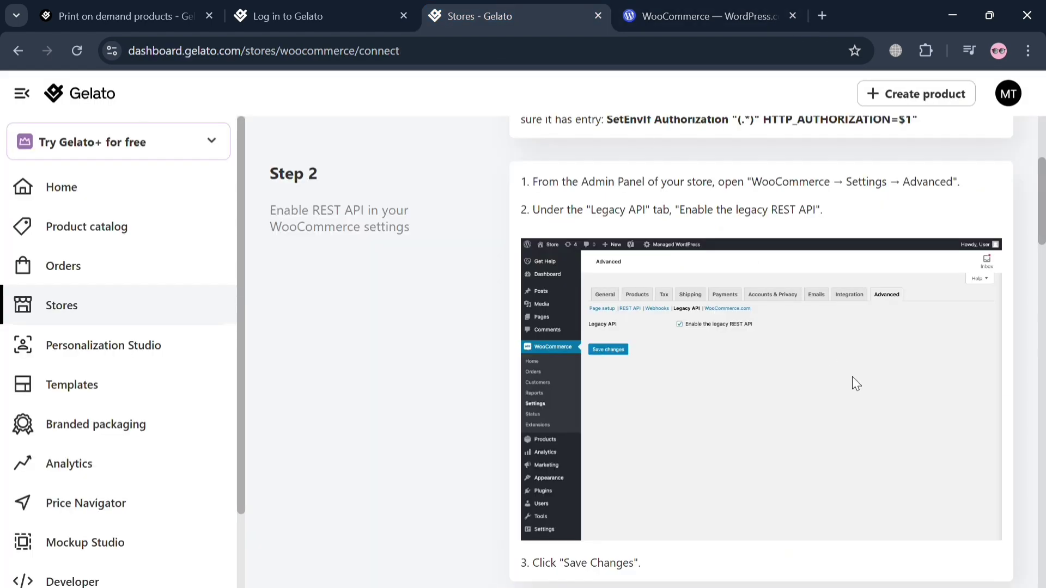
pyautogui.scroll(3, 852, 377)
pyautogui.scroll(-3, 852, 377)
pyautogui.scroll(-1, 852, 377)
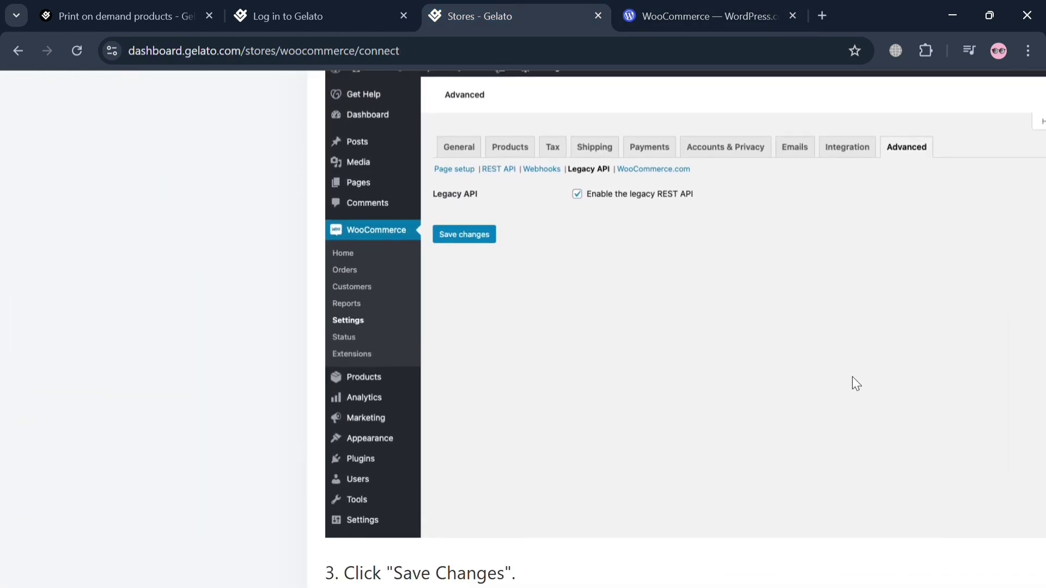
pyautogui.scroll(3, 852, 377)
pyautogui.scroll(3, 852, 377)
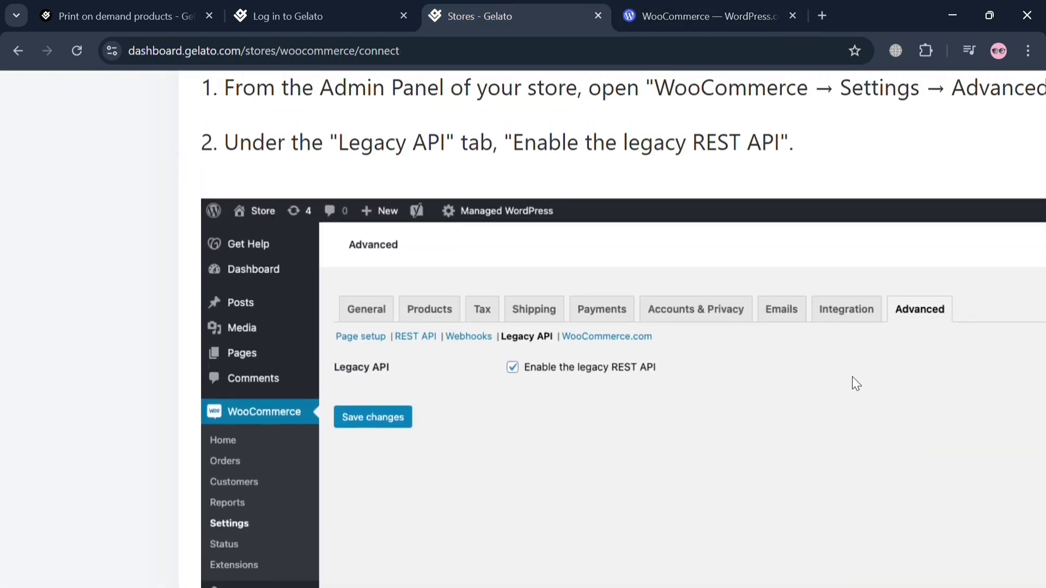
pyautogui.hscroll(3, 721, 410)
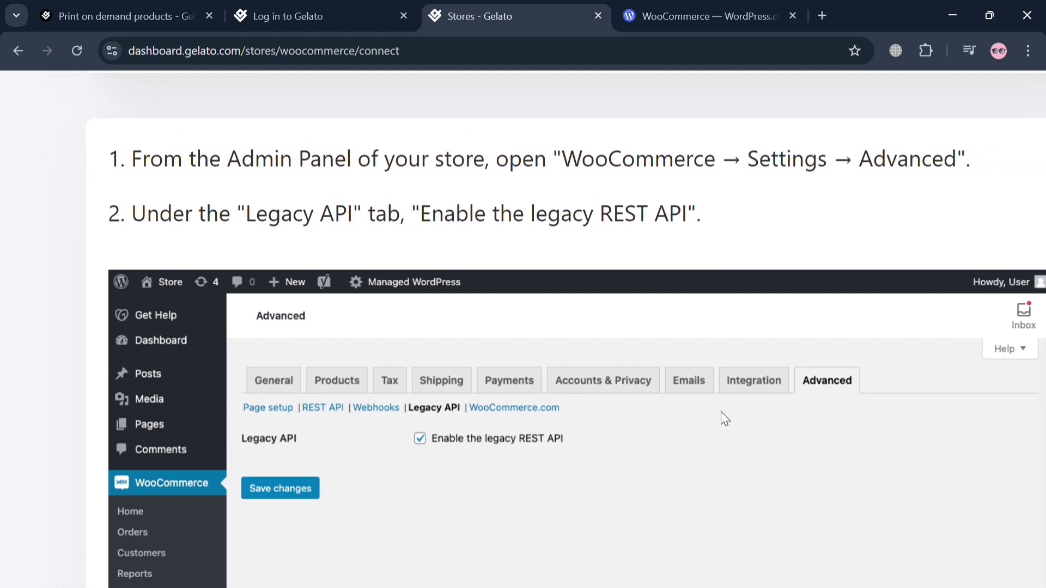
pyautogui.scroll(-1, 721, 411)
pyautogui.scroll(-3, 720, 410)
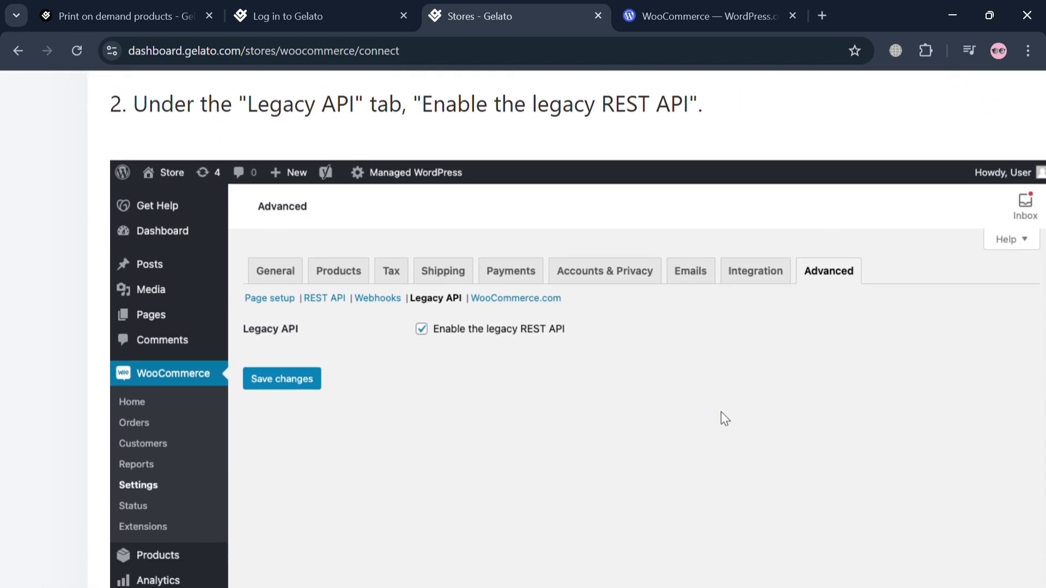
pyautogui.scroll(3, 721, 411)
pyautogui.scroll(3, 721, 411)
pyautogui.scroll(-1, 720, 411)
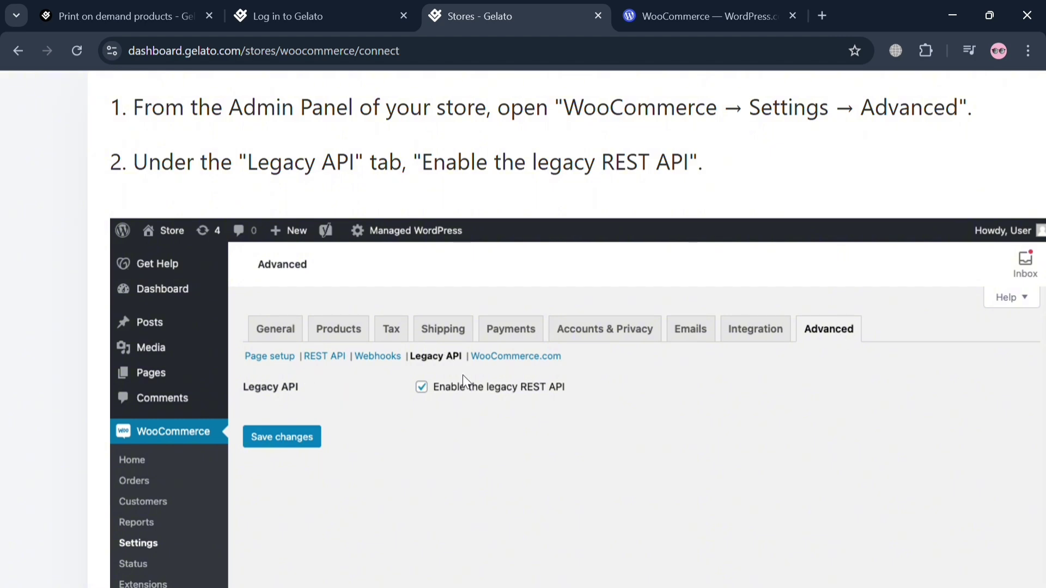
pyautogui.scroll(-5, 463, 375)
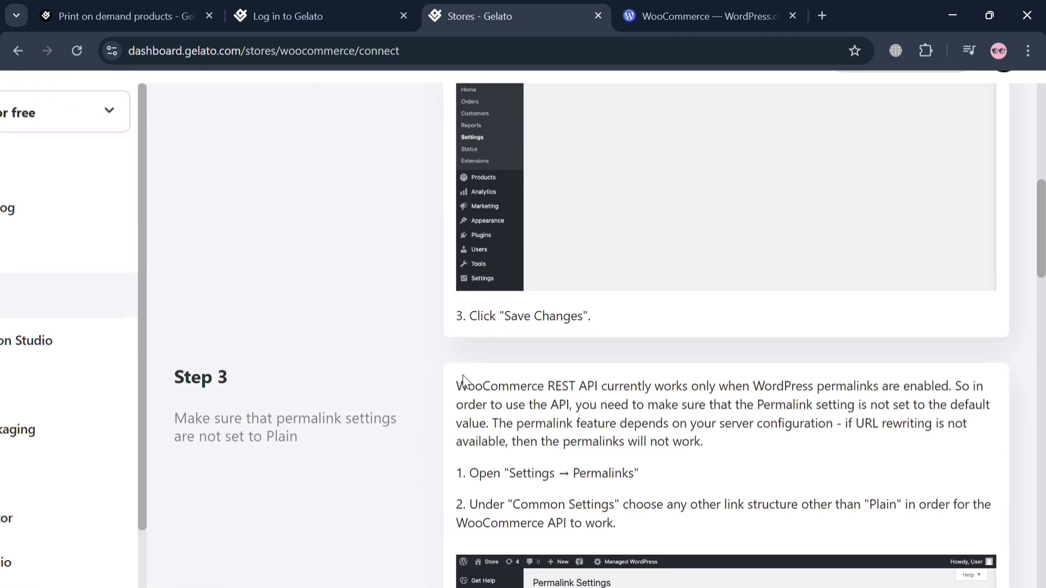
pyautogui.scroll(5, 464, 380)
pyautogui.scroll(5, 686, 327)
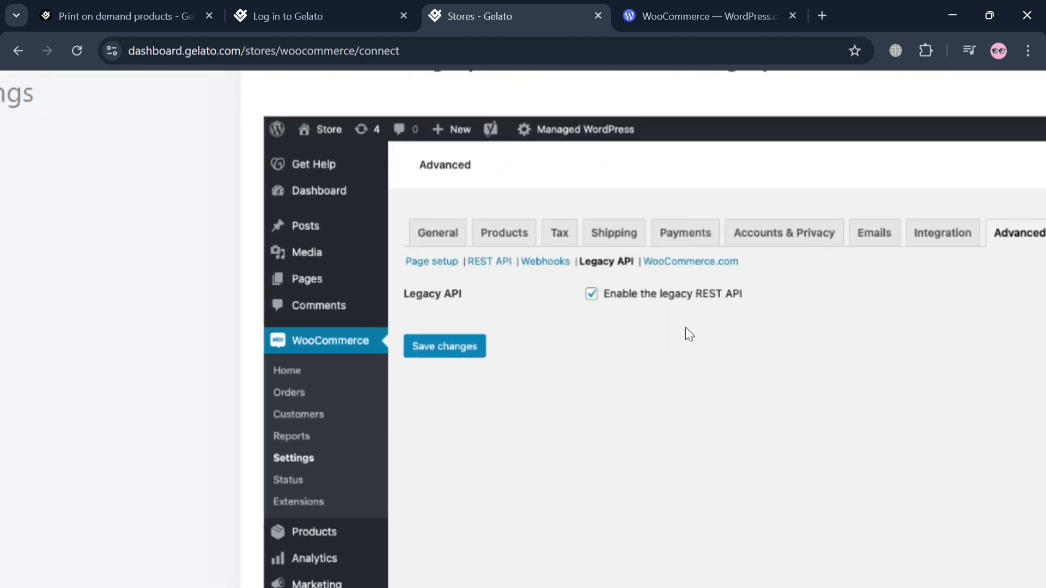
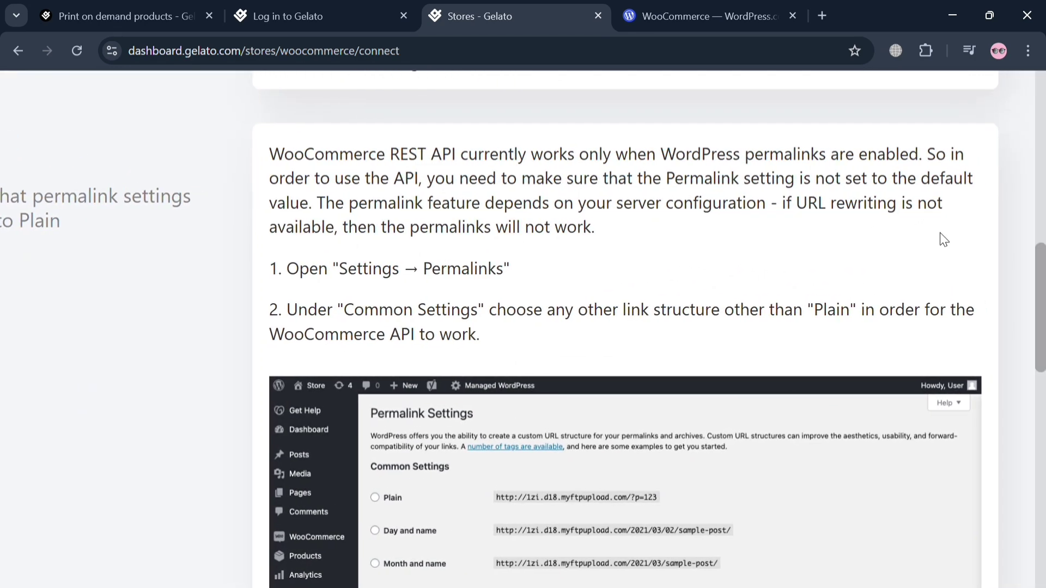
# Read the Step 3 permalink instructions, and open the general settings of the Bargain Mark site in WordPress.com
pyautogui.scroll(-2, 944, 239)
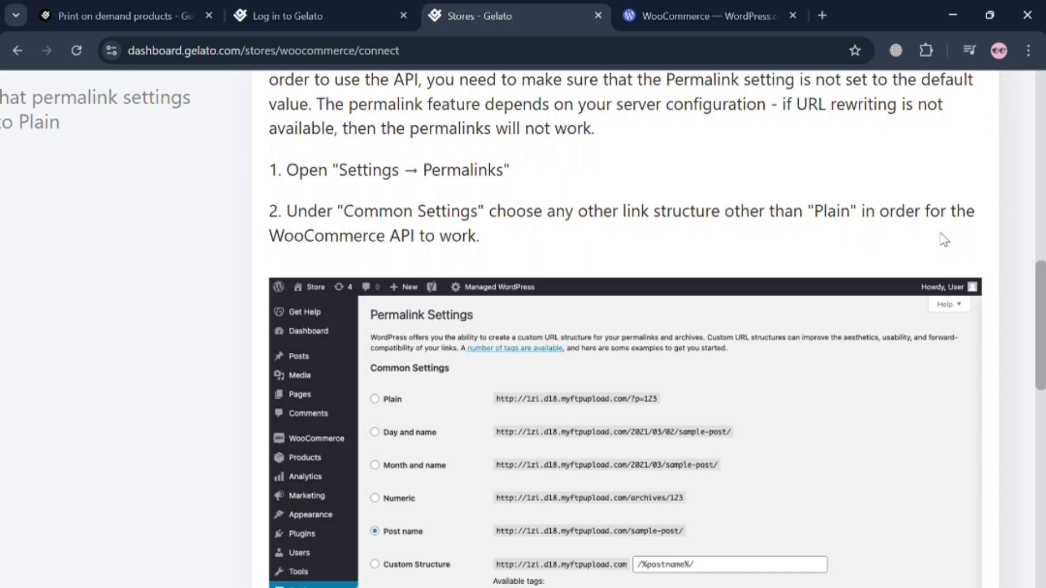
pyautogui.scroll(-2, 944, 240)
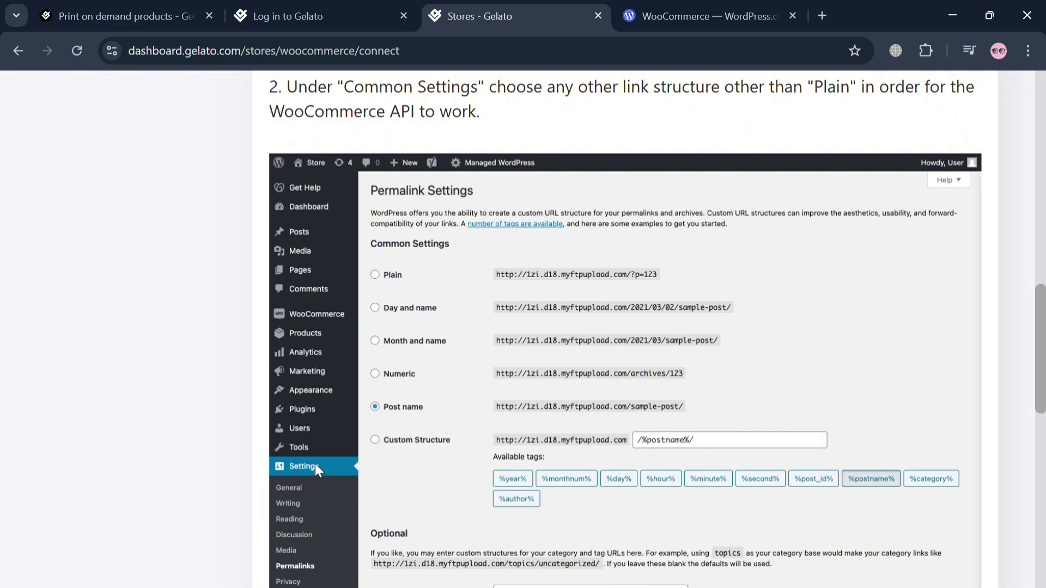
pyautogui.click(680, 7)
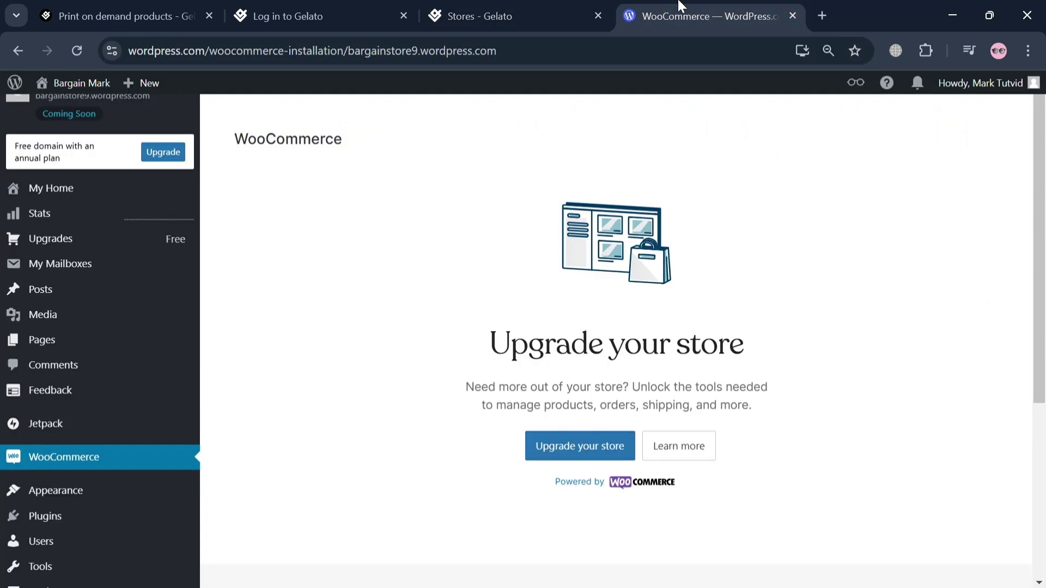
pyautogui.scroll(-2, 19, 540)
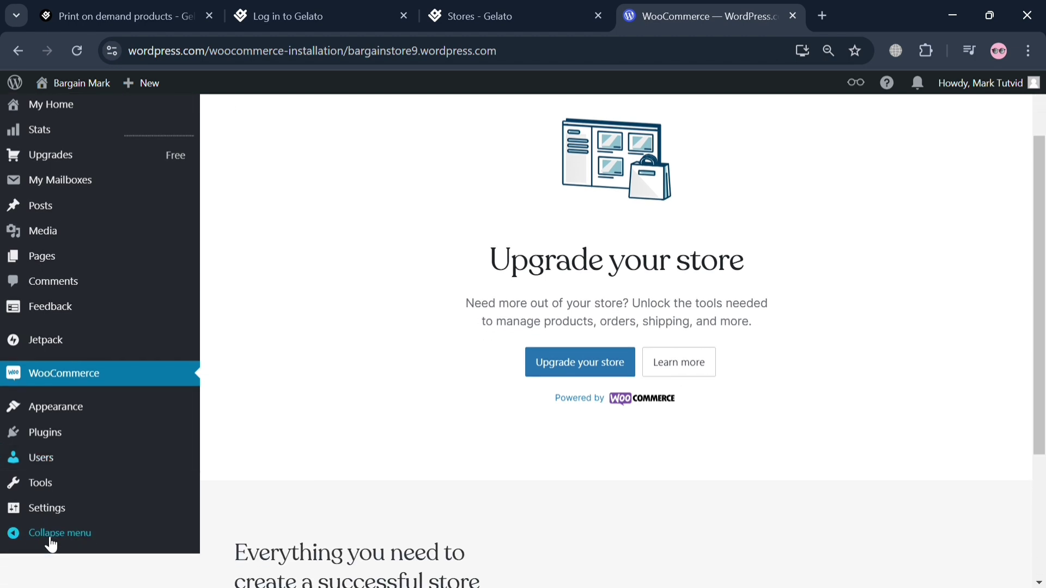
pyautogui.click(65, 512)
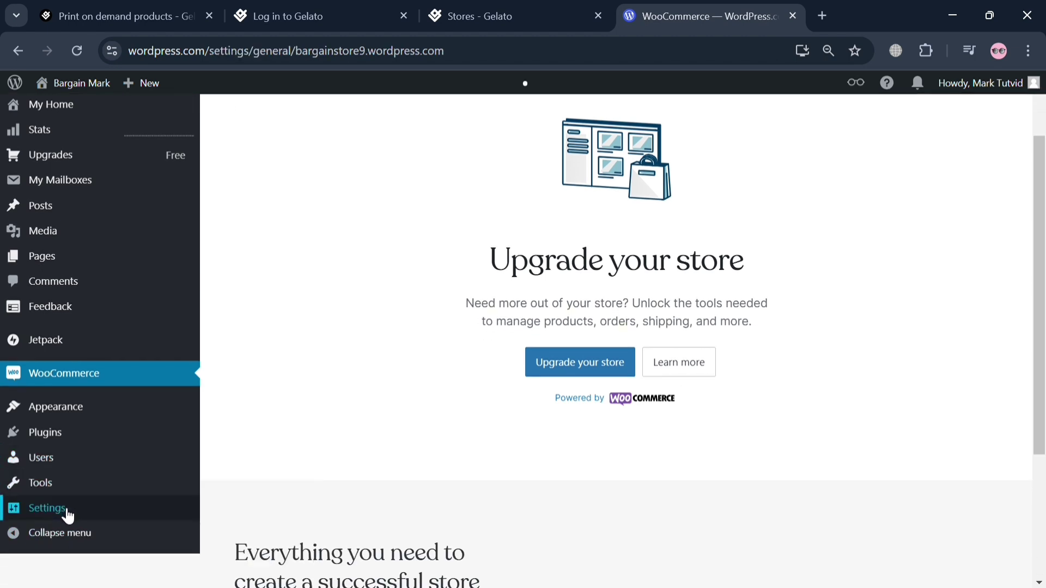
pyautogui.scroll(2, 494, 346)
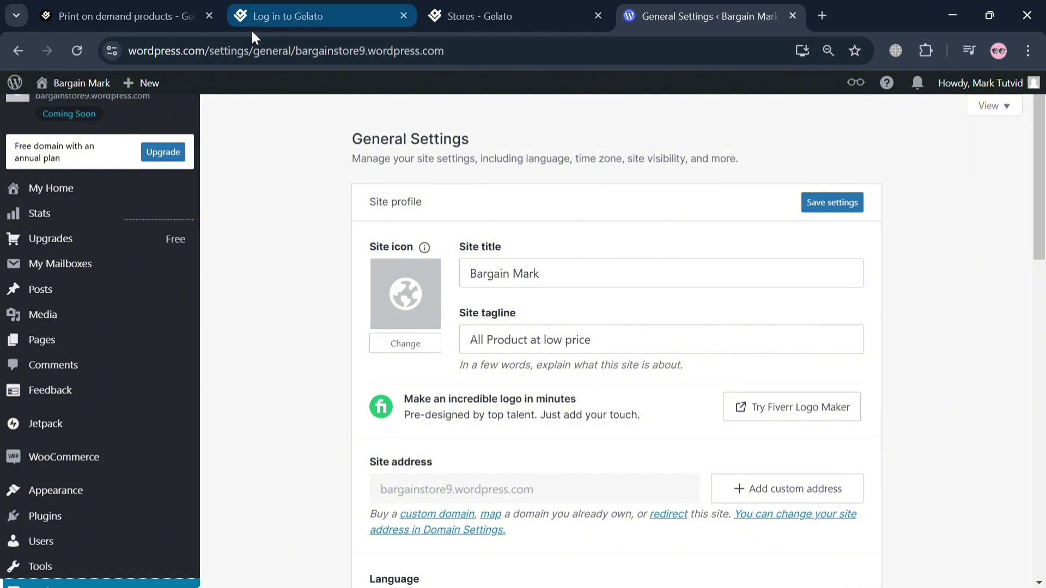
# Return to the Gelato instructions and examine the Step 3 permalink options, the API check, and the Legacy REST API plugin note
pyautogui.click(474, 16)
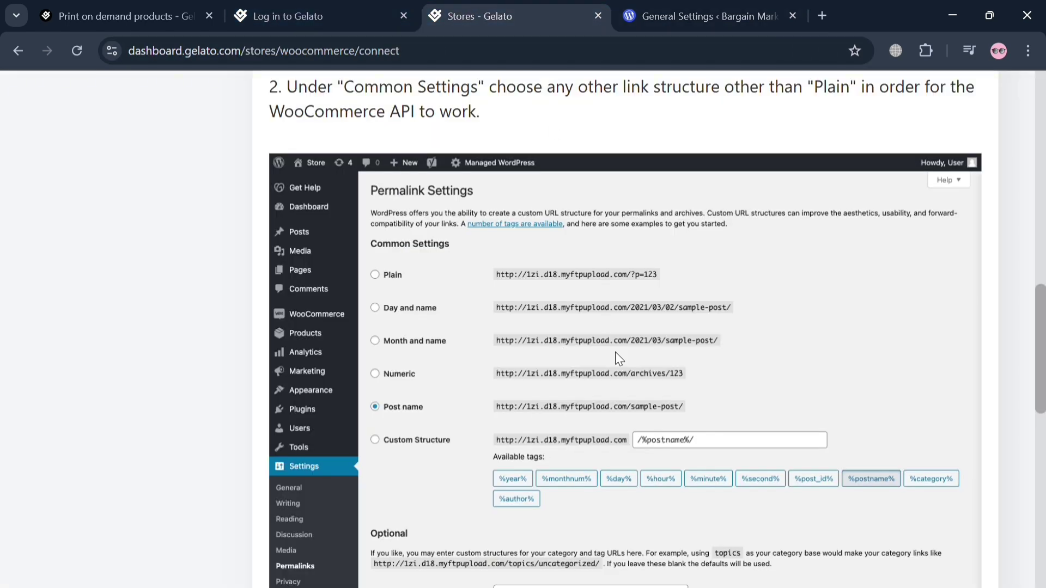
pyautogui.scroll(-3, 599, 437)
pyautogui.scroll(6, 600, 437)
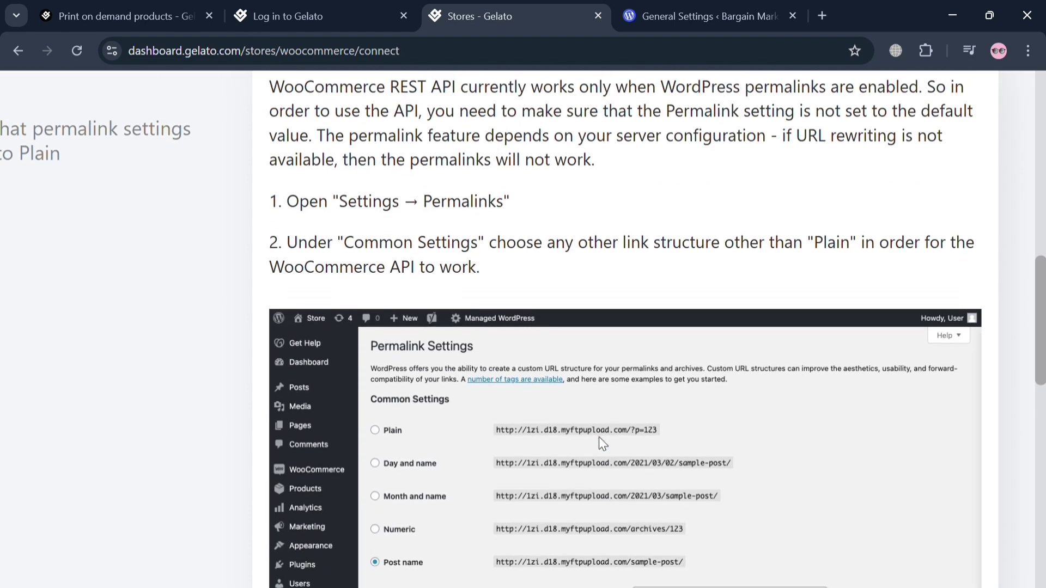
pyautogui.scroll(-1, 599, 437)
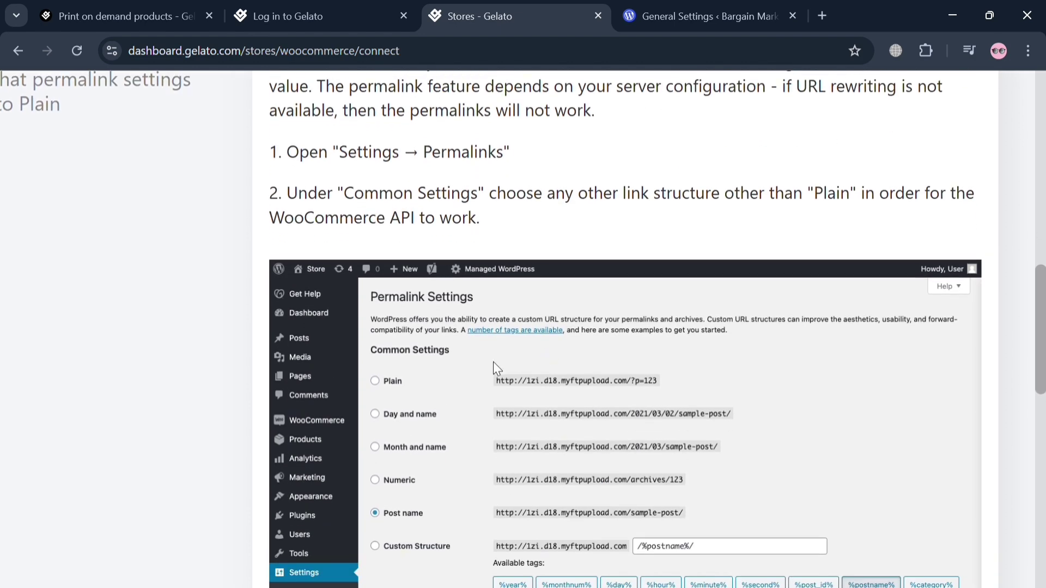
pyautogui.scroll(-2, 492, 362)
pyautogui.scroll(2, 492, 361)
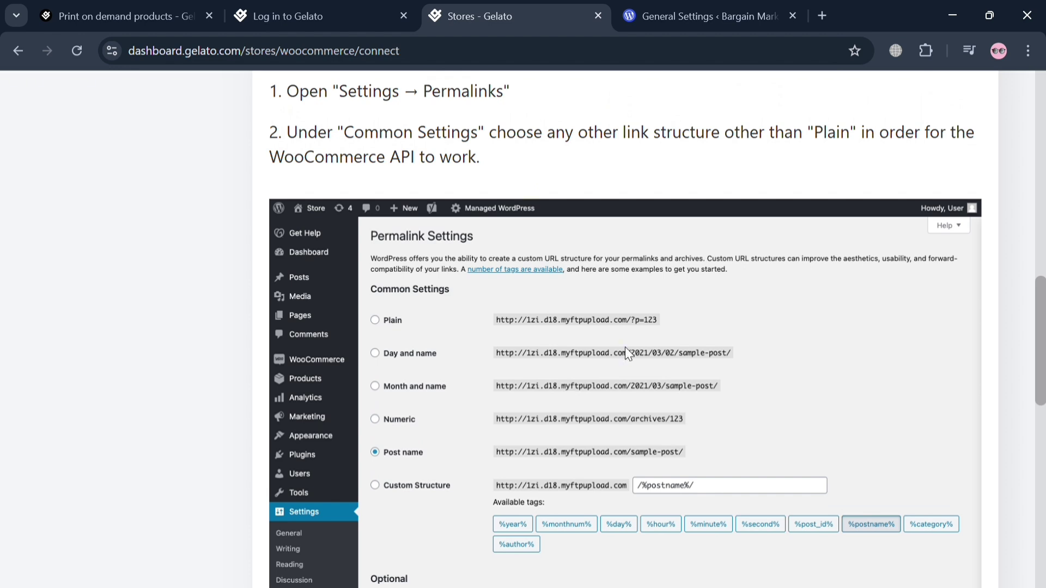
pyautogui.scroll(-1, 625, 348)
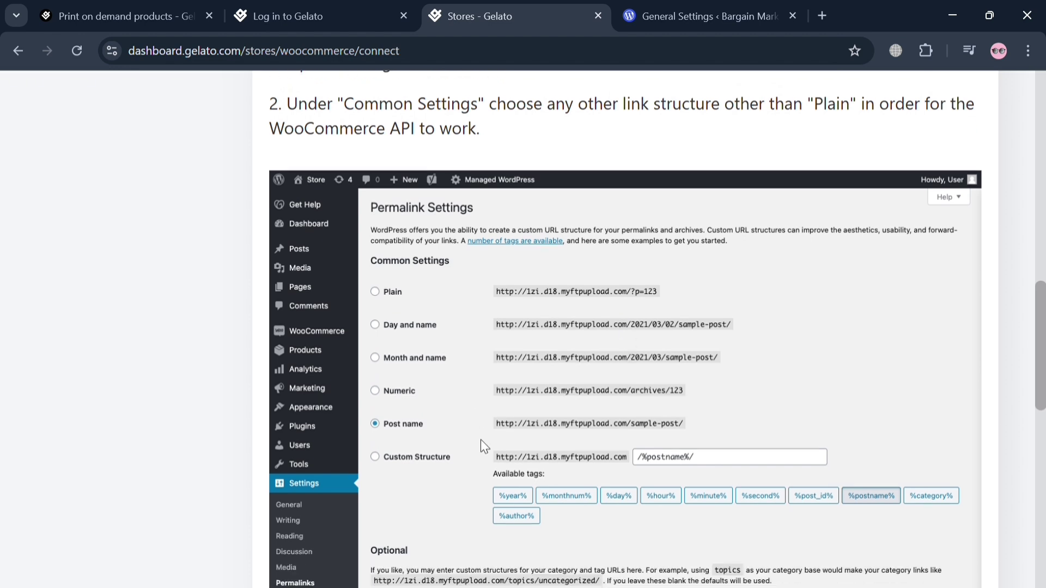
pyautogui.scroll(-5, 472, 461)
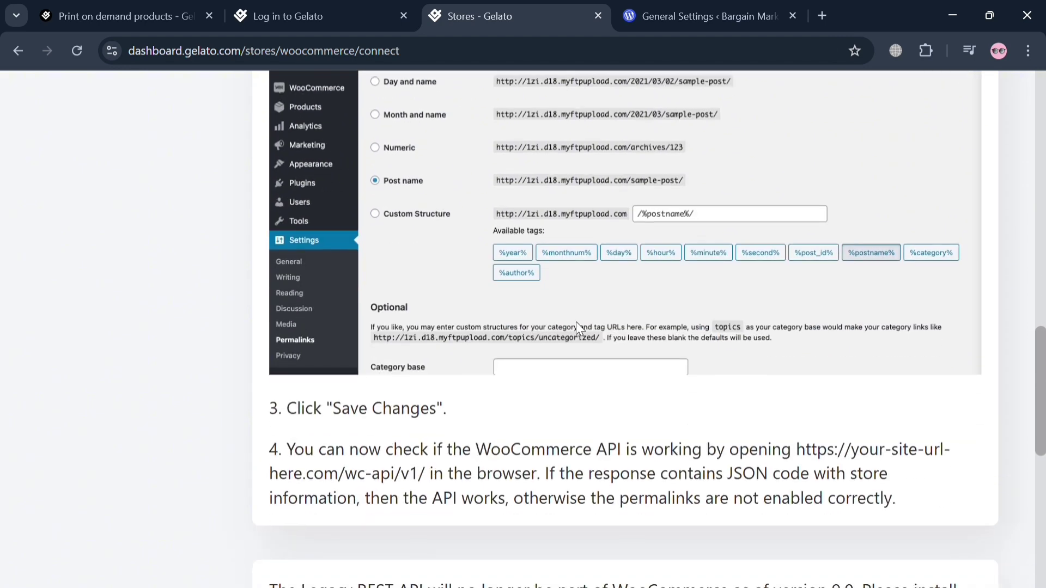
pyautogui.scroll(-3, 577, 322)
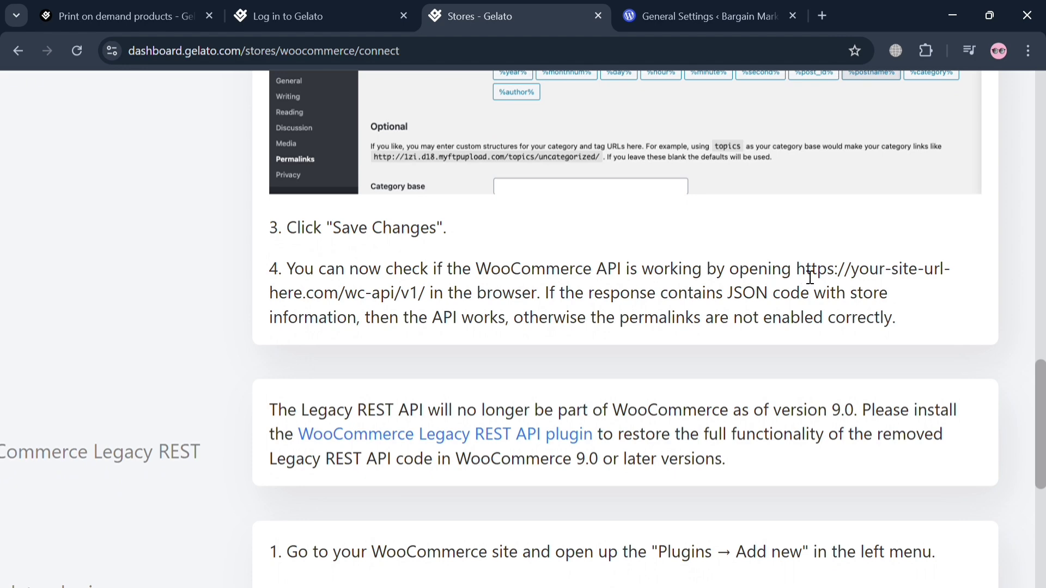
# Examine the WooCommerce API check address in Step 3 and the Step 4 note on installing the Legacy REST API plugin
pyautogui.moveTo(799, 276); pyautogui.dragTo(432, 299)
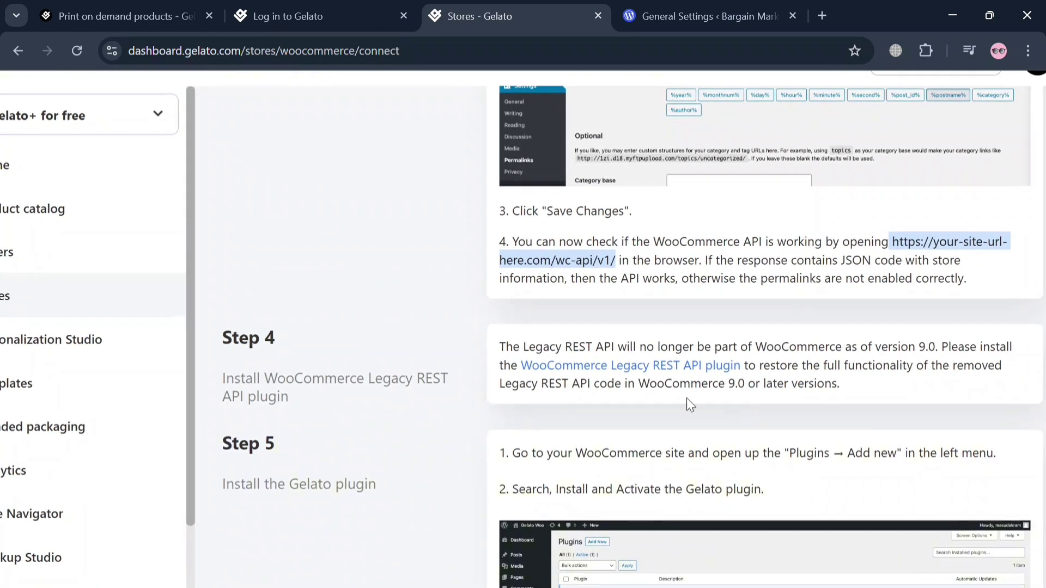
pyautogui.click(453, 392)
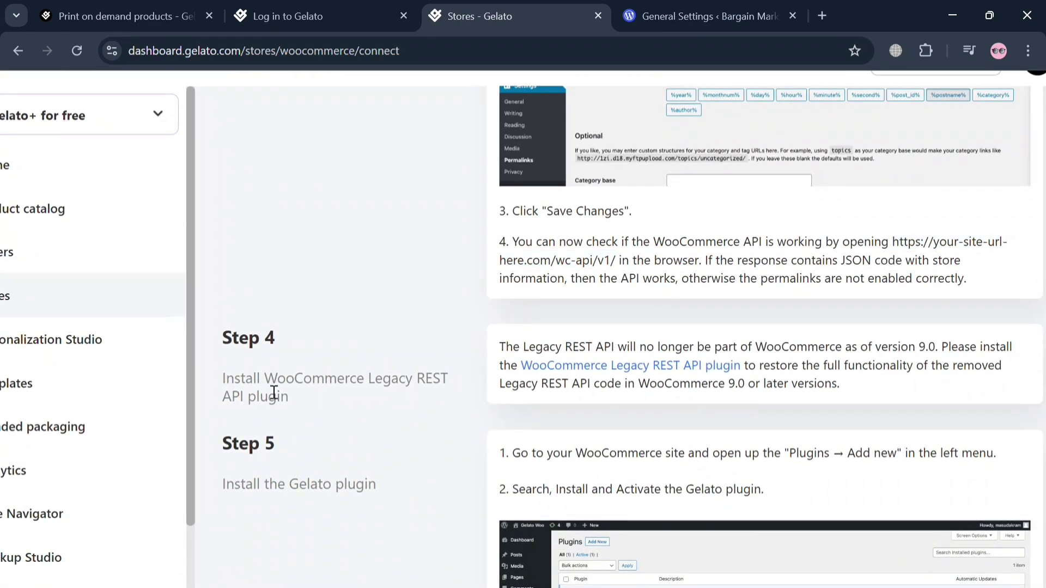
pyautogui.hscroll(1, 692, 384)
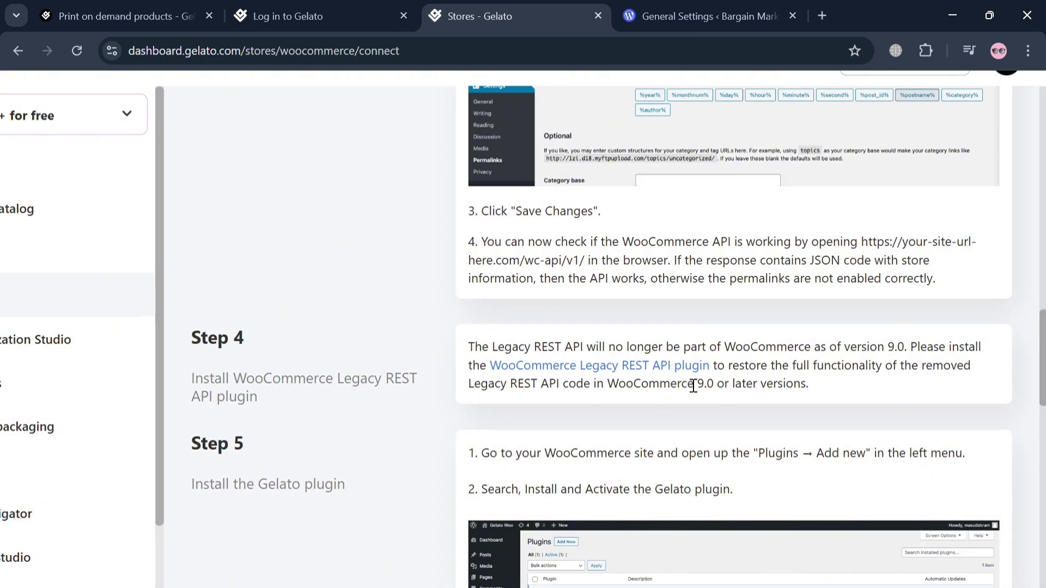
pyautogui.scroll(1, 694, 386)
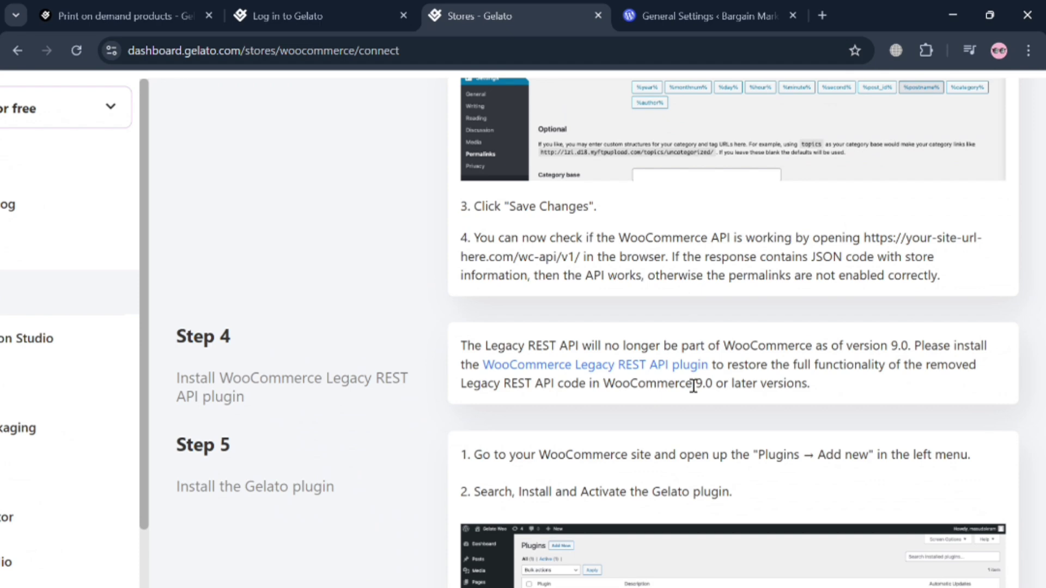
pyautogui.scroll(5, 693, 387)
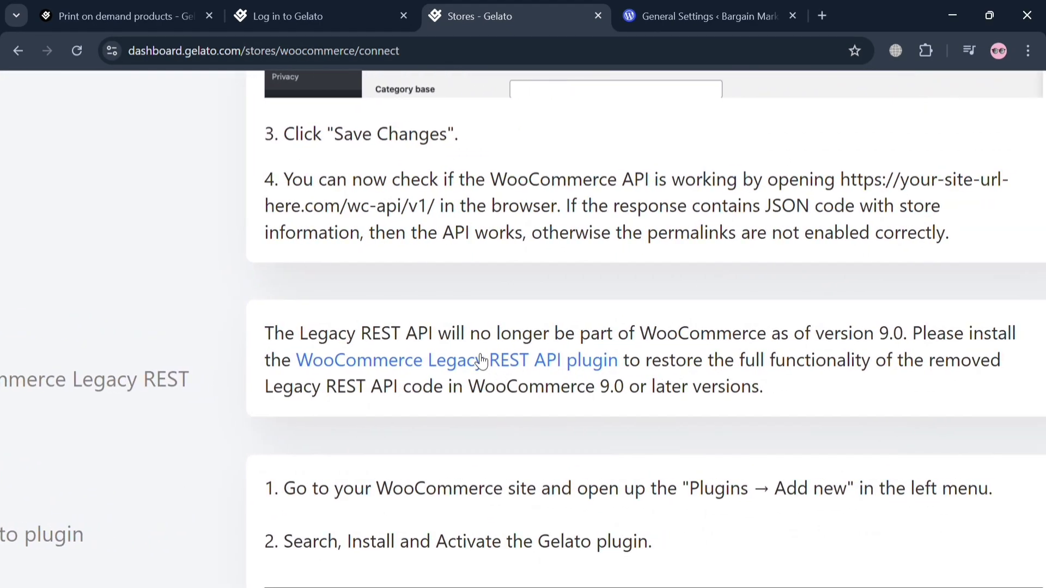
# Open the WooCommerce Legacy REST API plugin page linked in Step 4, and download the plugin after reviewing its description
pyautogui.click(559, 361)
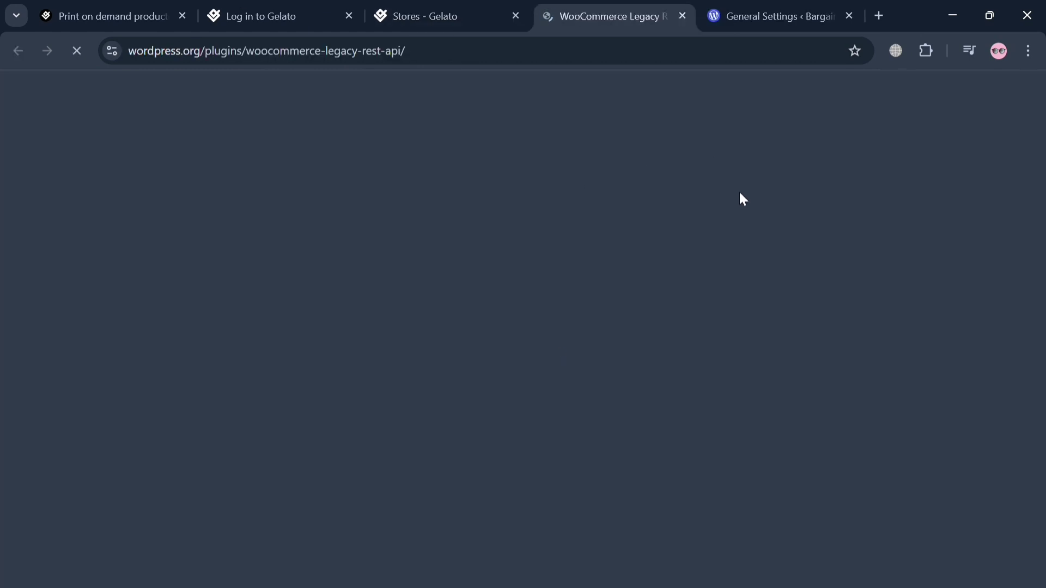
pyautogui.scroll(-2, 761, 329)
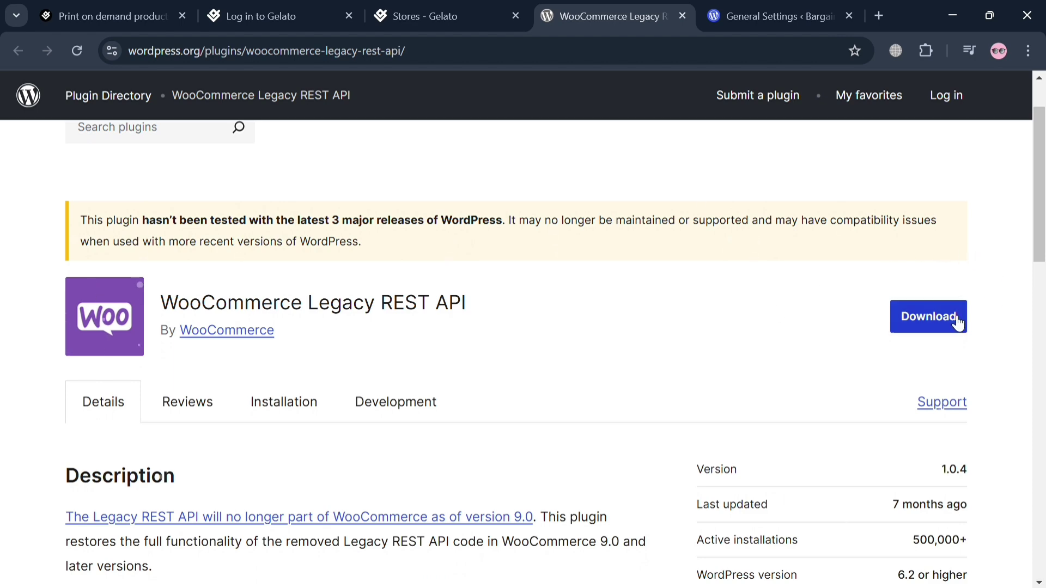
pyautogui.scroll(-3, 752, 402)
pyautogui.scroll(-2, 752, 402)
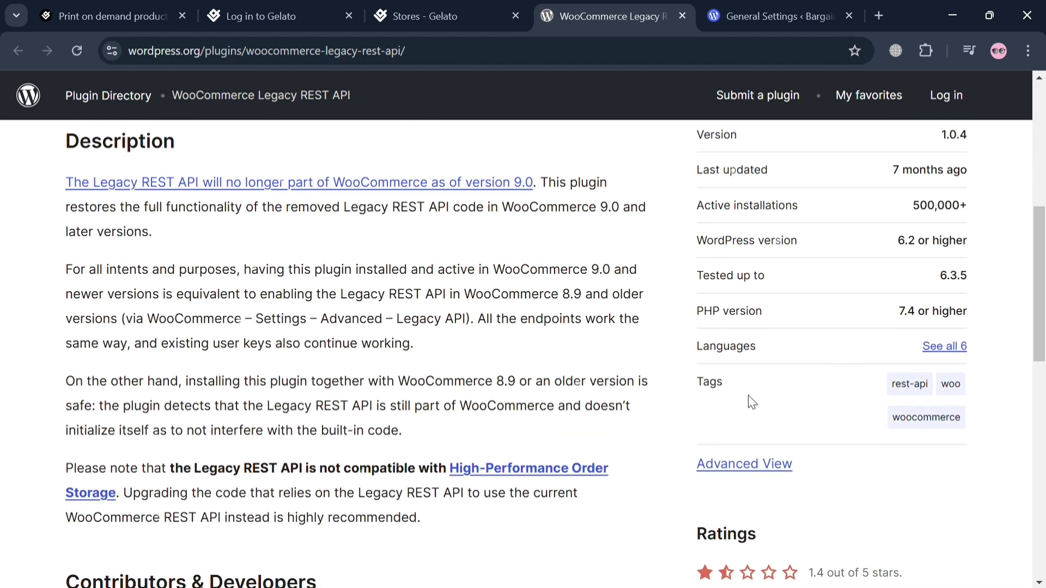
pyautogui.scroll(1, 752, 402)
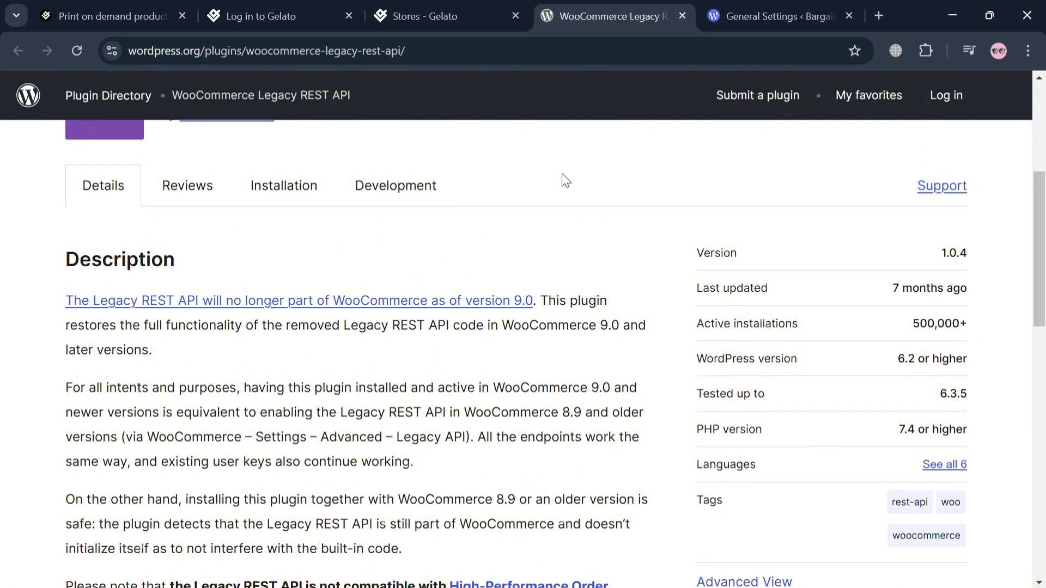
pyautogui.scroll(4, 785, 222)
pyautogui.click(916, 326)
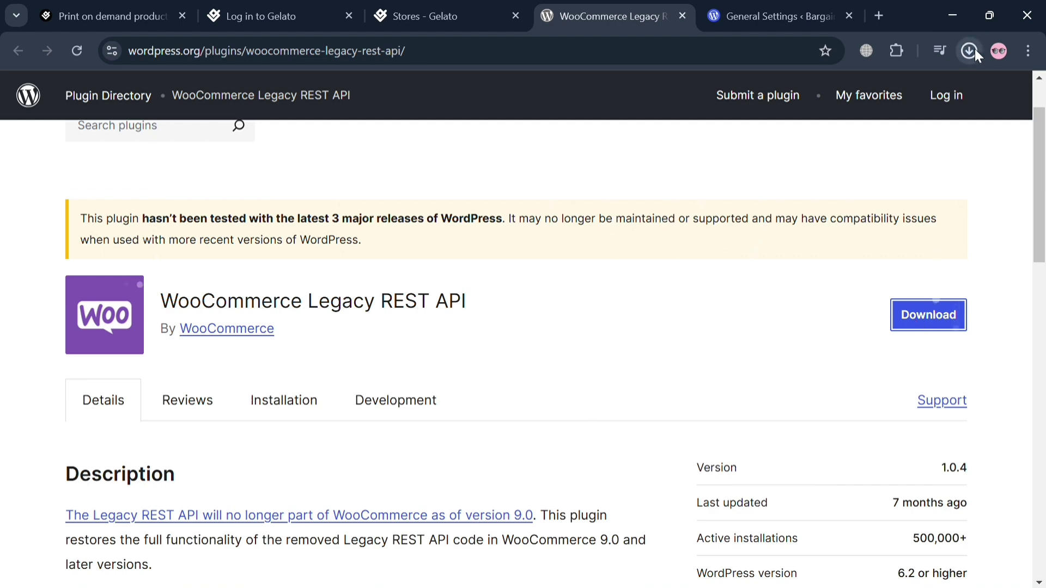
# Return to the Gelato instructions and read Step 5 on installing the Gelato plugin
pyautogui.click(444, 6)
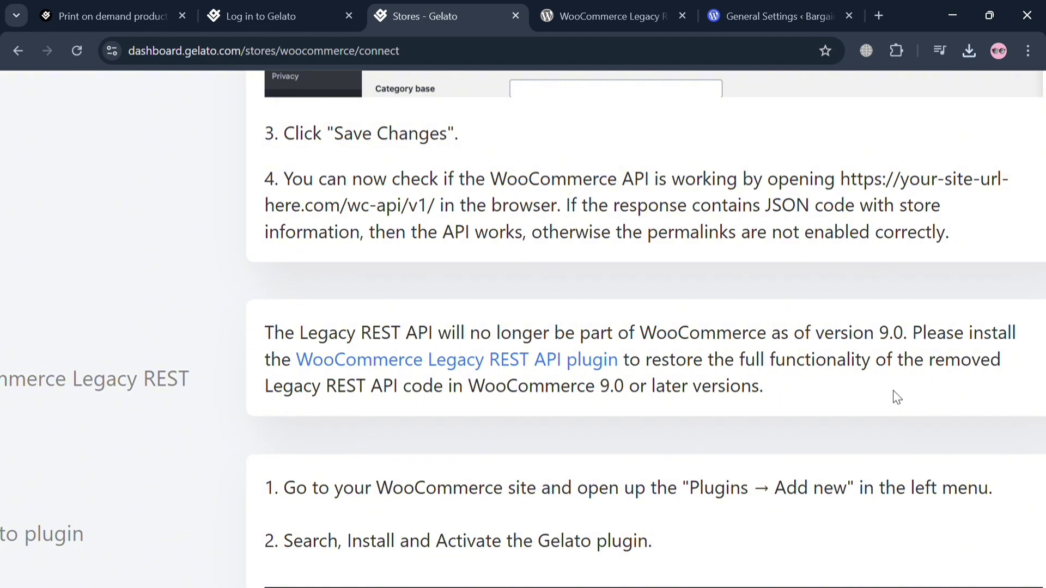
pyautogui.scroll(-2, 904, 406)
pyautogui.scroll(-2, 903, 407)
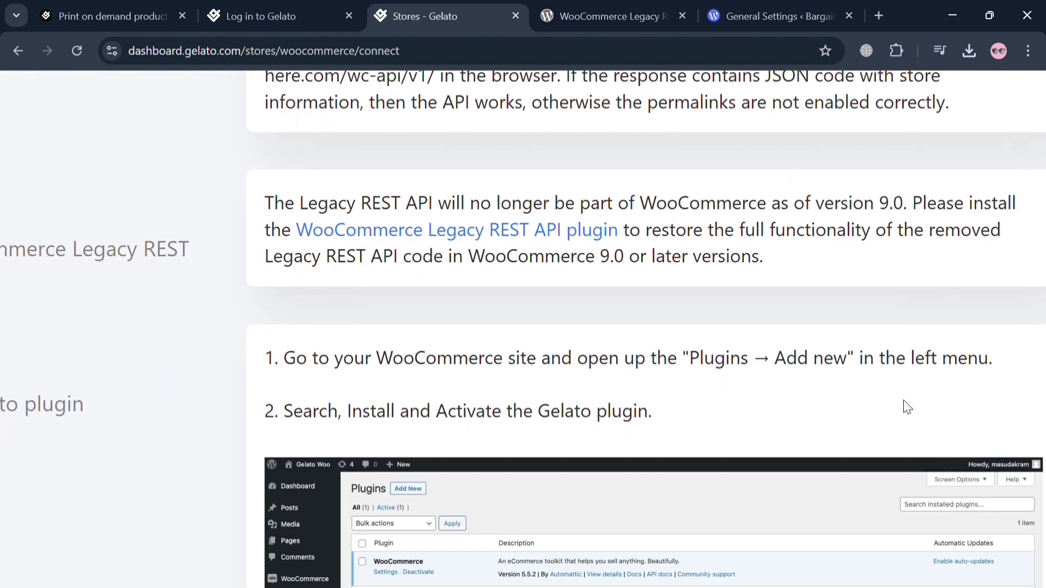
pyautogui.hotkey('ctrl', '0')
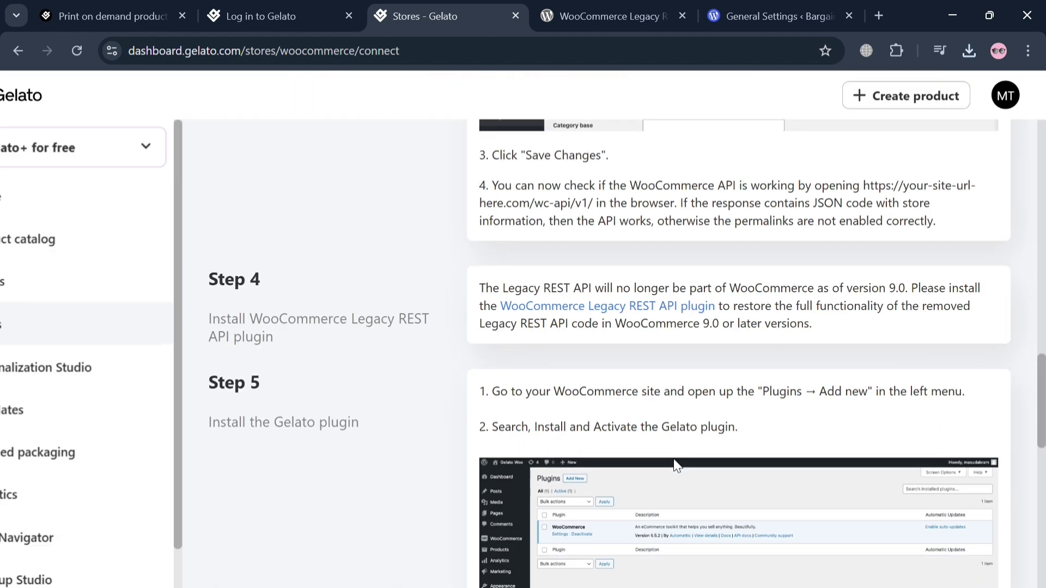
pyautogui.scroll(-3, 629, 401)
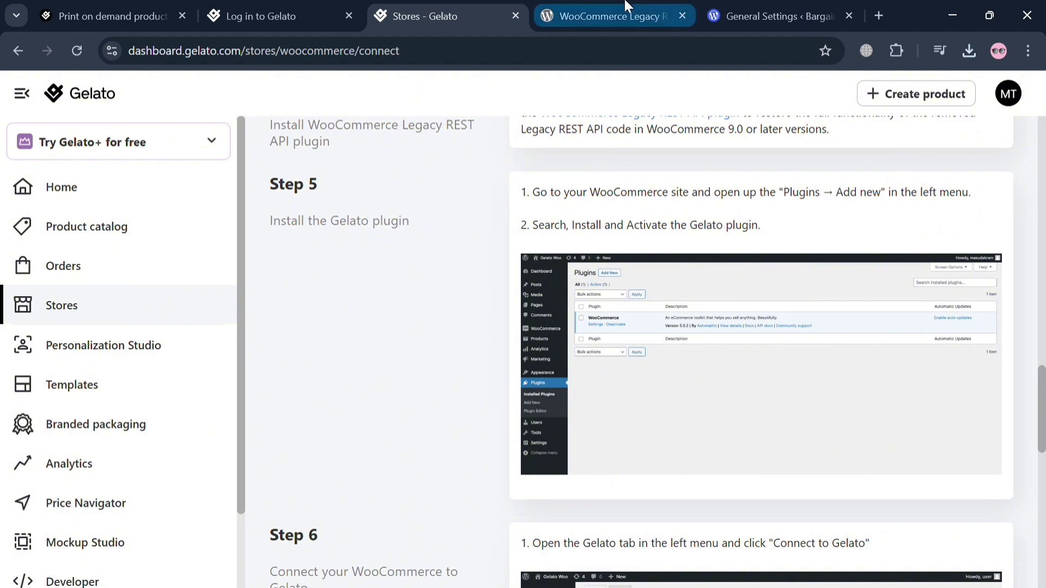
# Switch to the WordPress.com site and open the plugins marketplace for Bargain Mark
pyautogui.click(731, 6)
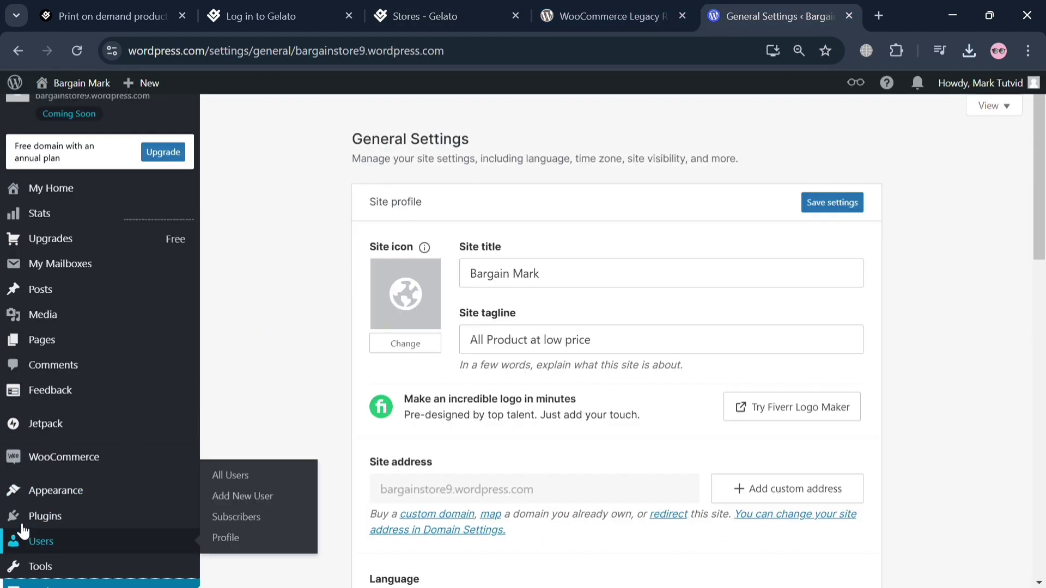
pyautogui.click(42, 518)
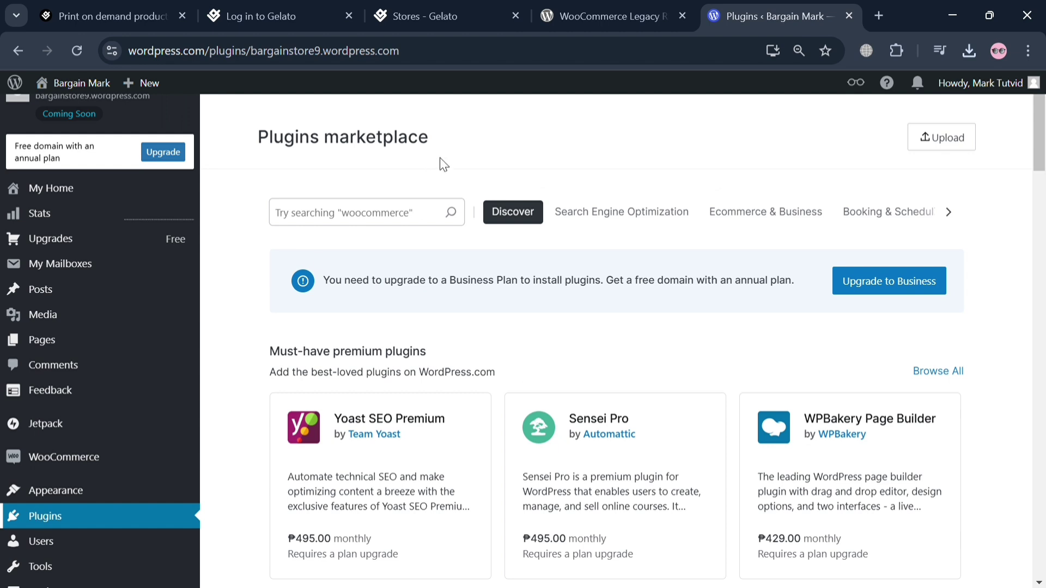
pyautogui.click(410, 223)
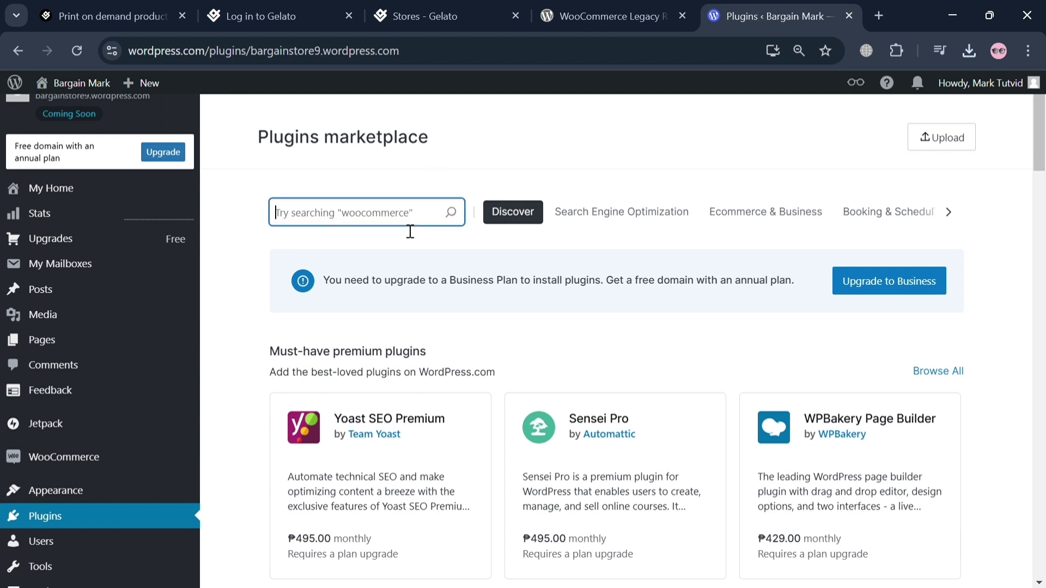
pyautogui.write('W')
pyautogui.press('BackSpace')
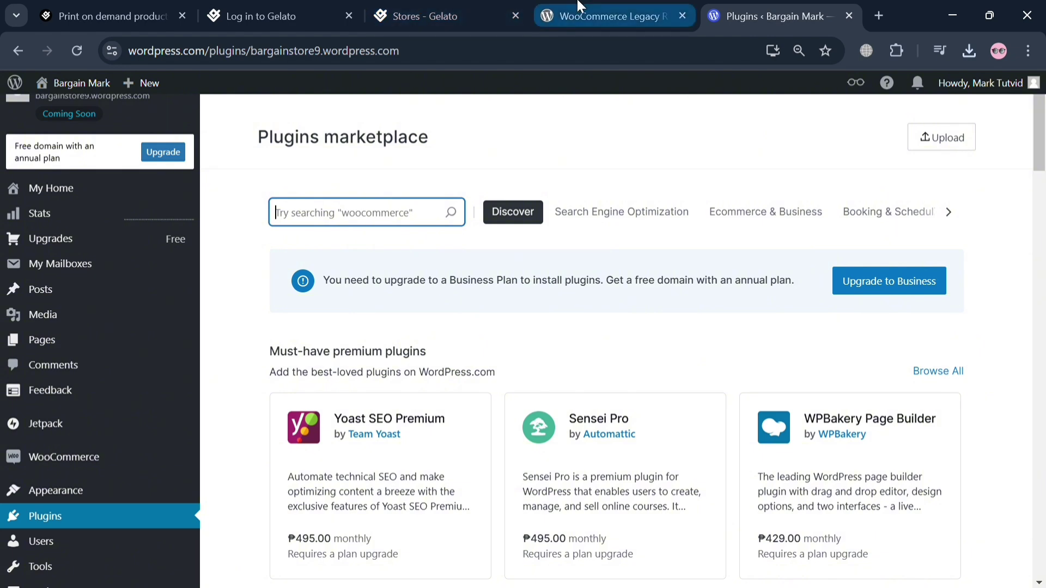
# Recheck Step 5 in the Gelato instructions, and search the WordPress.com plugins marketplace for "GELATO"
pyautogui.click(420, 12)
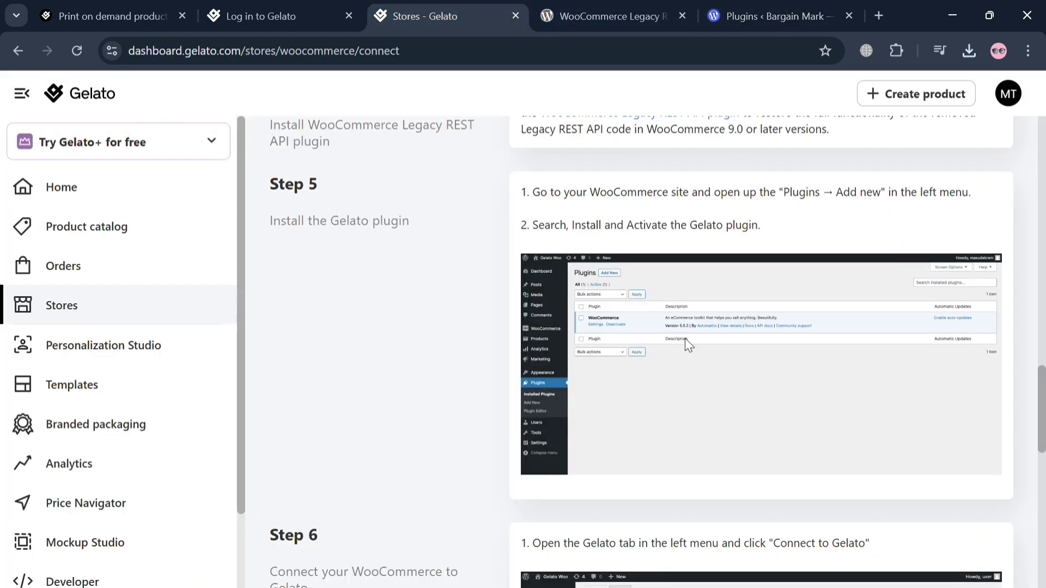
pyautogui.scroll(2, 707, 253)
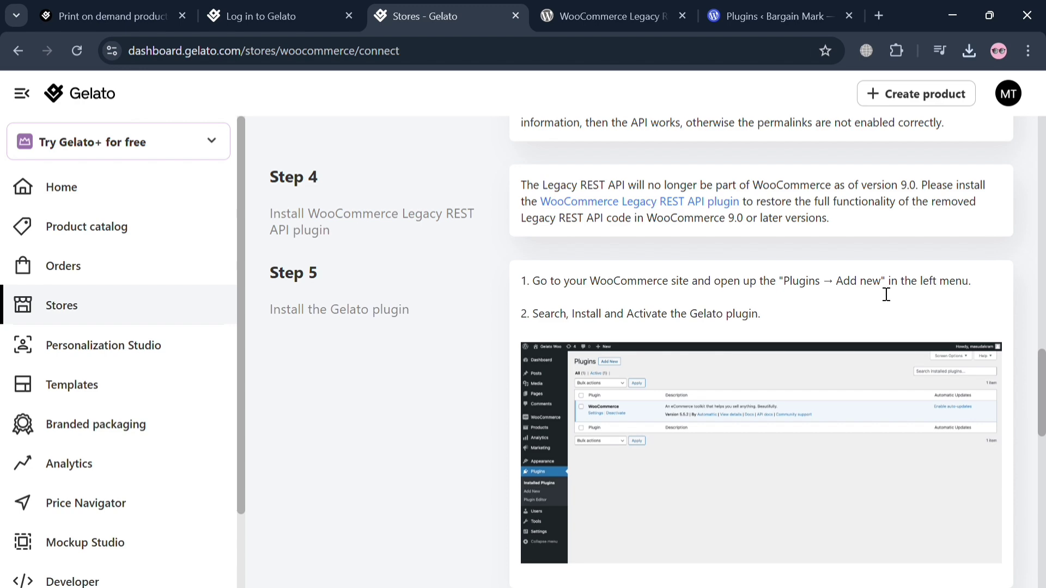
pyautogui.click(774, 16)
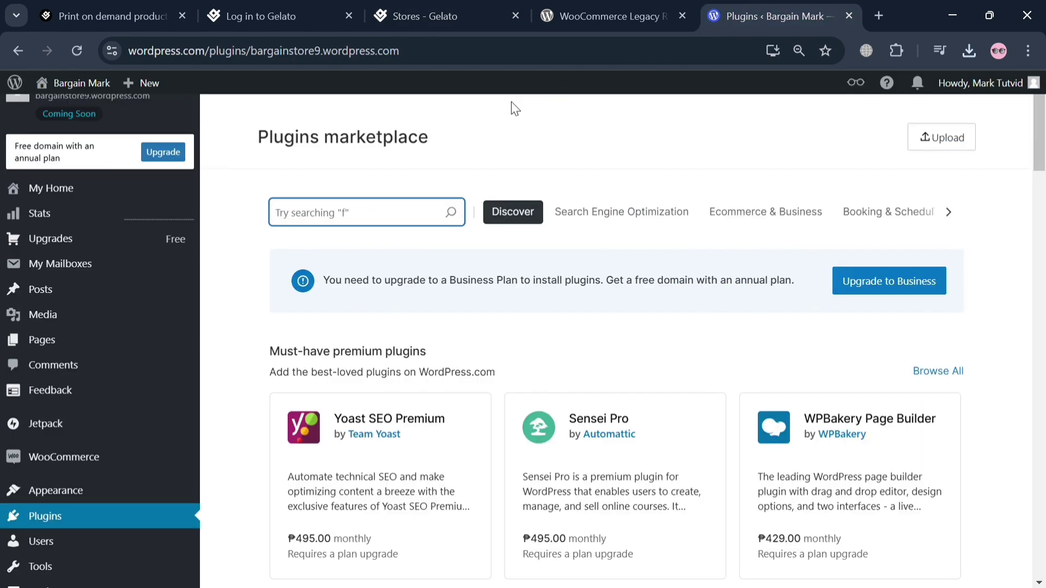
pyautogui.write('GELAT')
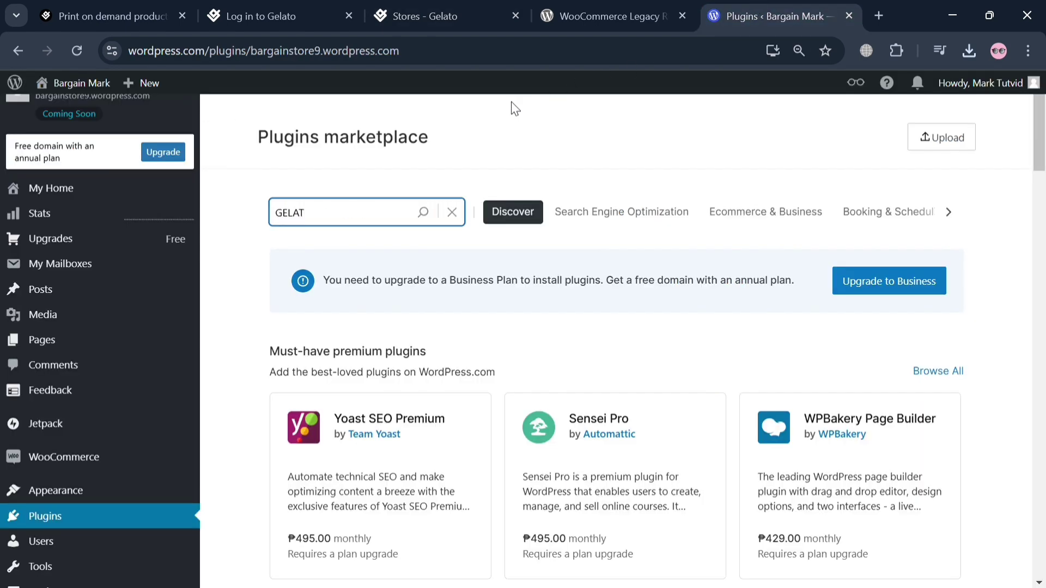
pyautogui.write('O')
pyautogui.press('Return')
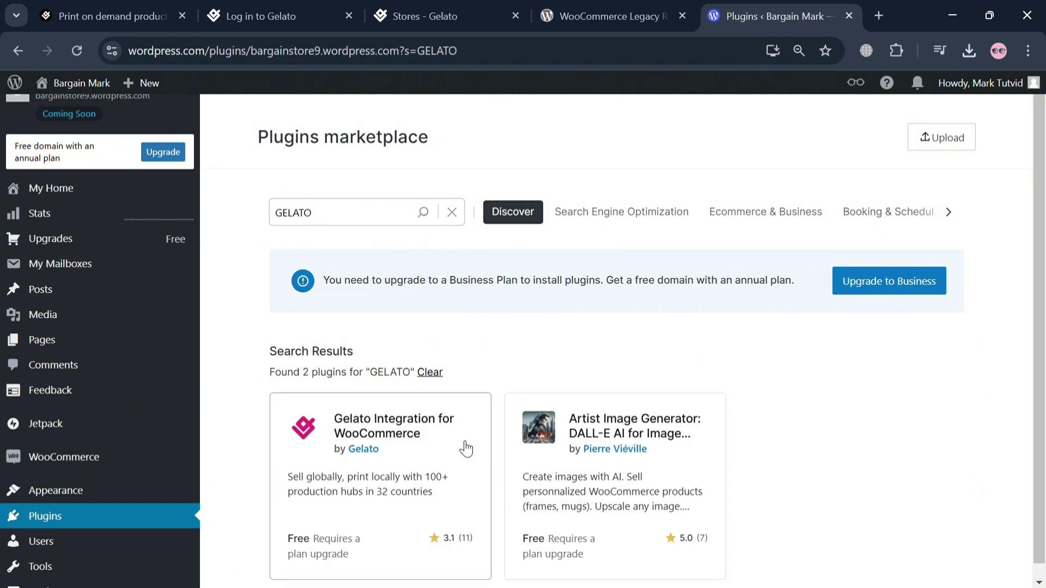
# Review the Gelato Integration for WooCommerce plugin page, and look at its plan upgrade dialog before closing it
pyautogui.click(417, 437)
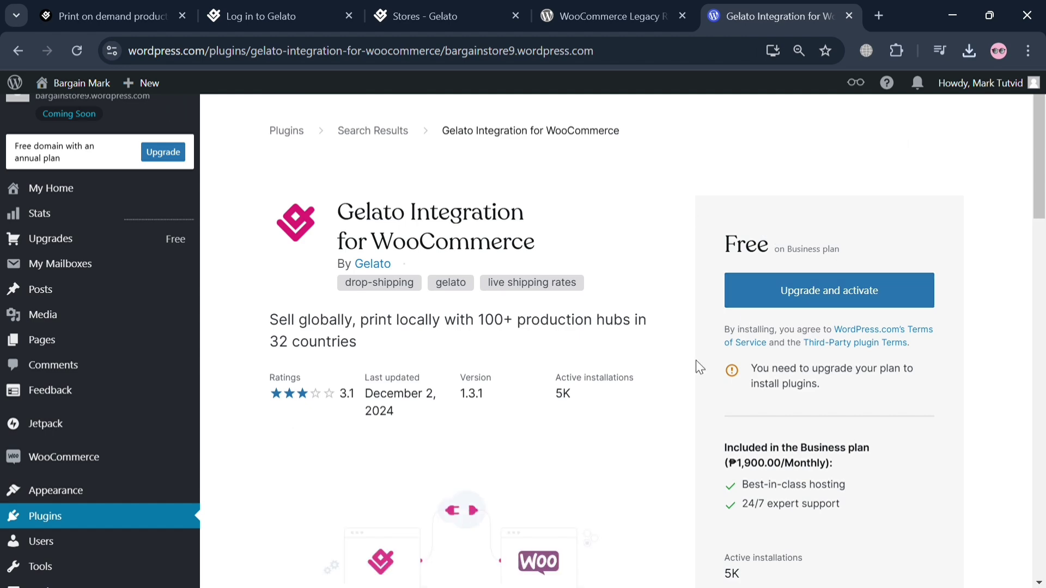
pyautogui.scroll(-1, 695, 361)
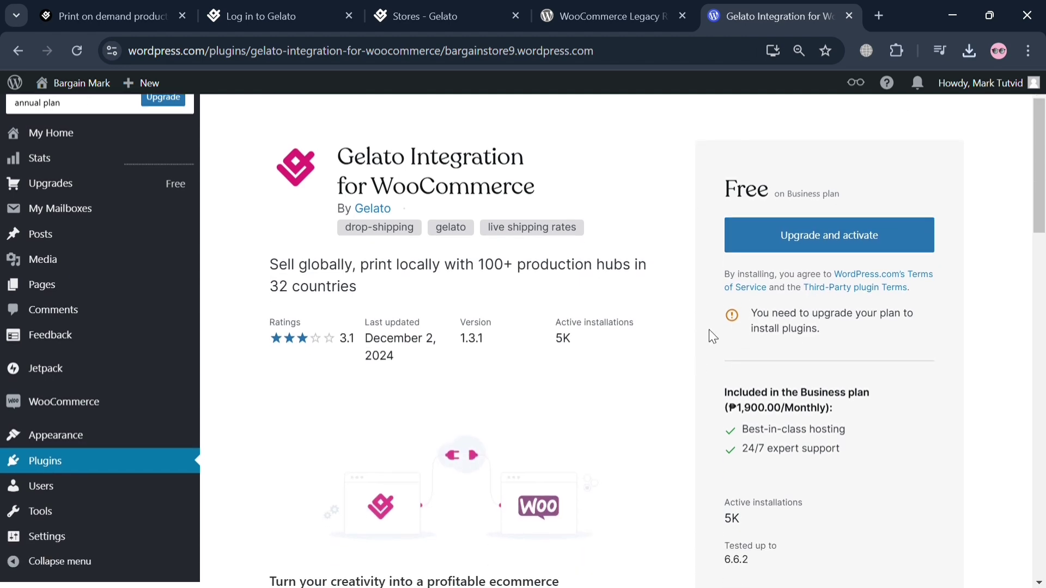
pyautogui.scroll(-1, 754, 364)
pyautogui.scroll(-2, 755, 364)
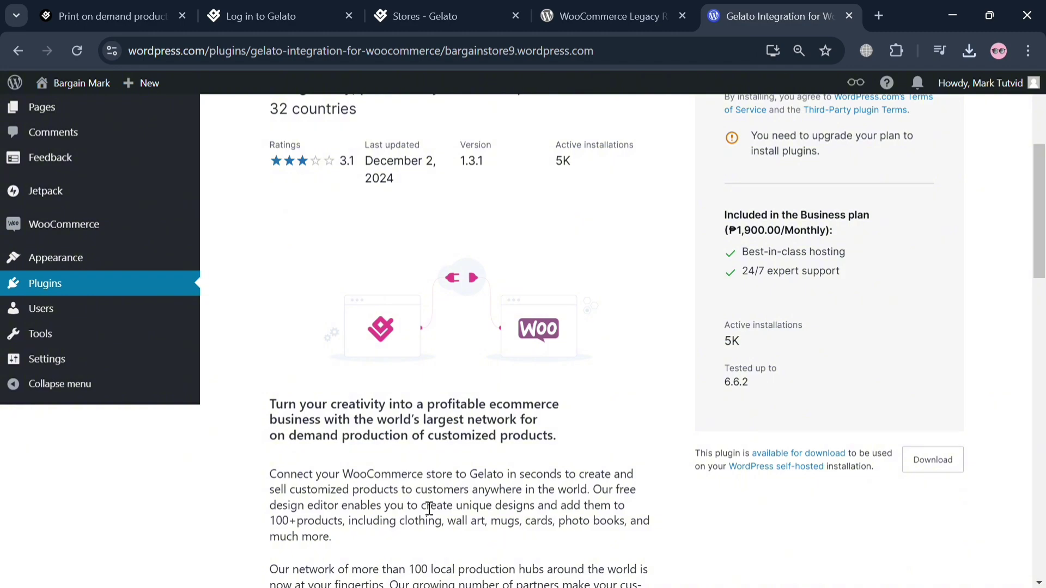
pyautogui.scroll(-7, 429, 508)
pyautogui.scroll(-3, 429, 509)
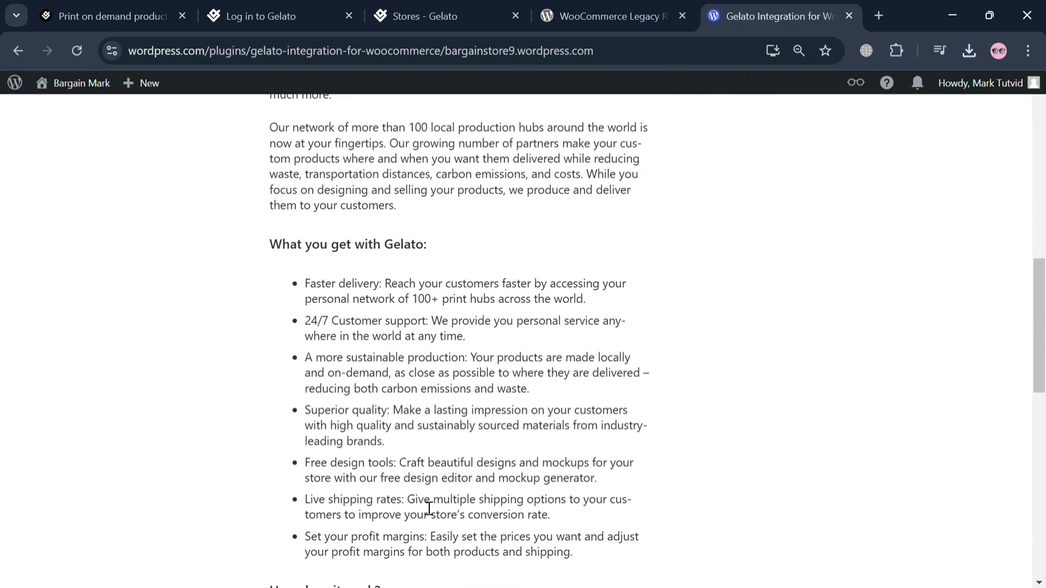
pyautogui.scroll(20, 429, 509)
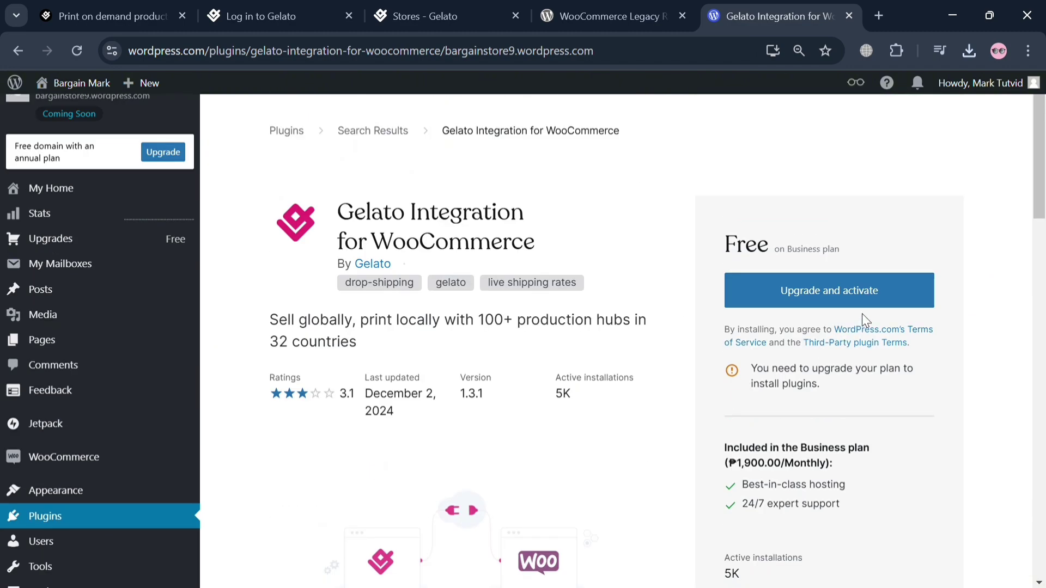
pyautogui.click(880, 283)
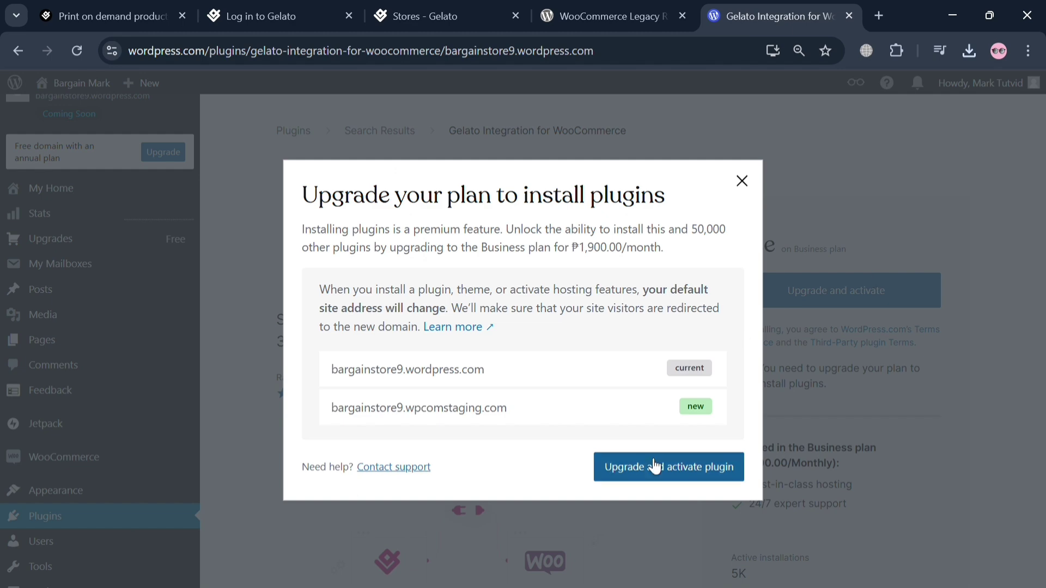
pyautogui.click(745, 181)
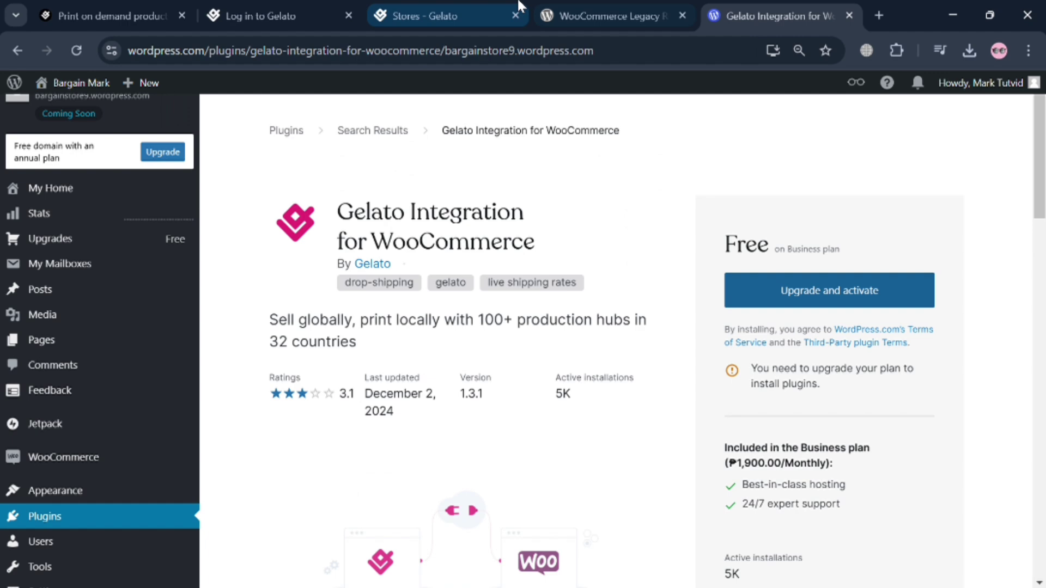
# Return to the Gelato instructions and examine the Step 5 plugin screenshot and the Step 6 instructions for connecting WooCommerce to Gelato
pyautogui.click(466, 7)
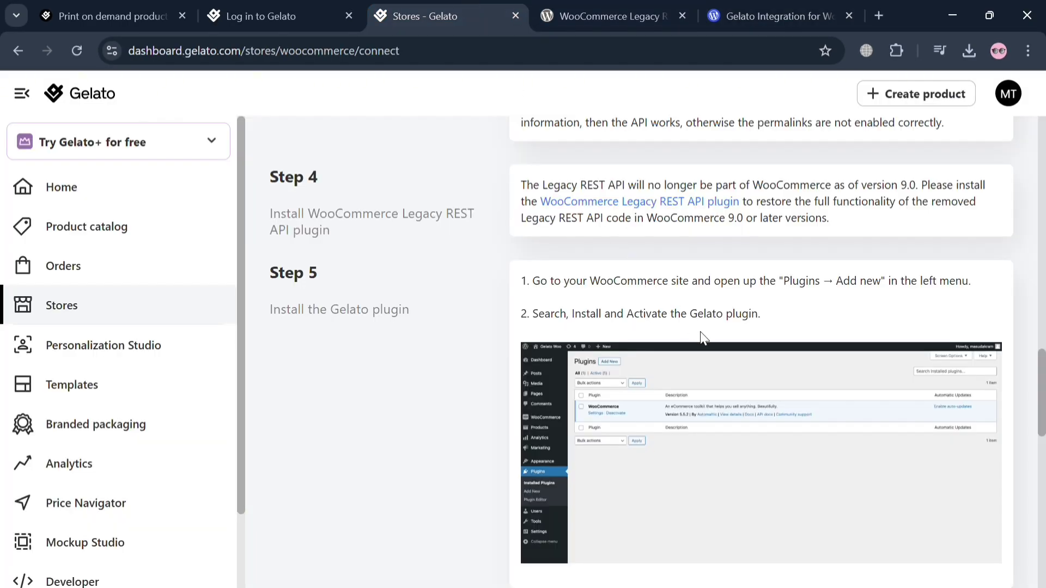
pyautogui.scroll(-2, 702, 338)
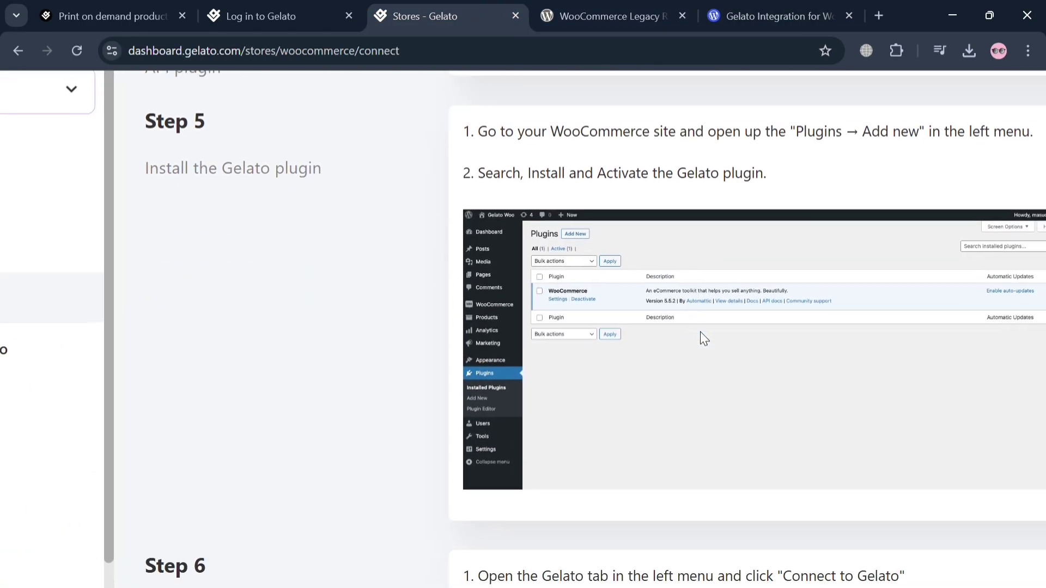
pyautogui.scroll(5, 703, 338)
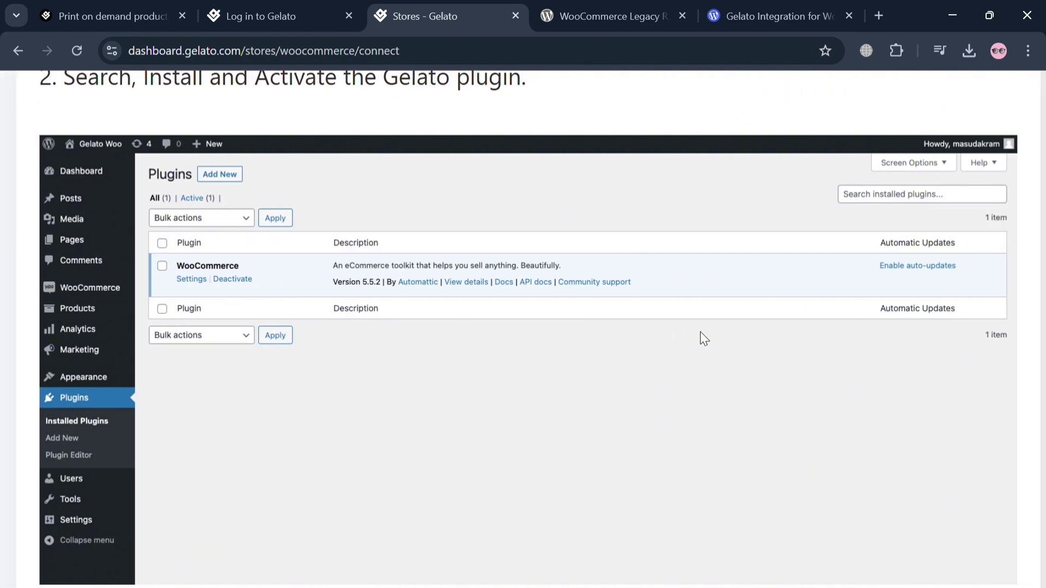
pyautogui.hscroll(-1, 701, 332)
pyautogui.scroll(-3, 940, 359)
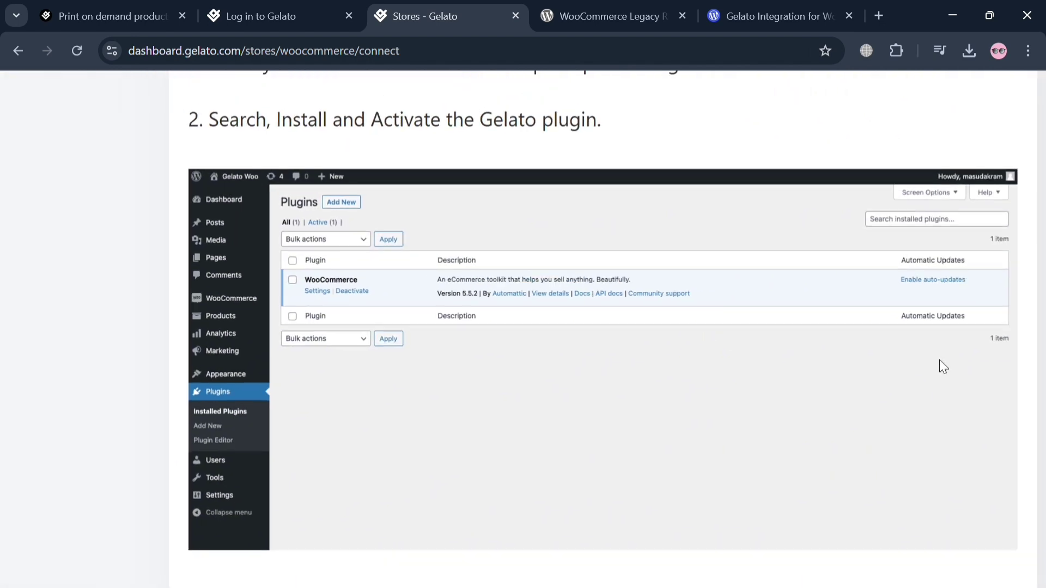
pyautogui.scroll(2, 939, 359)
pyautogui.scroll(3, 940, 359)
pyautogui.scroll(-6, 939, 359)
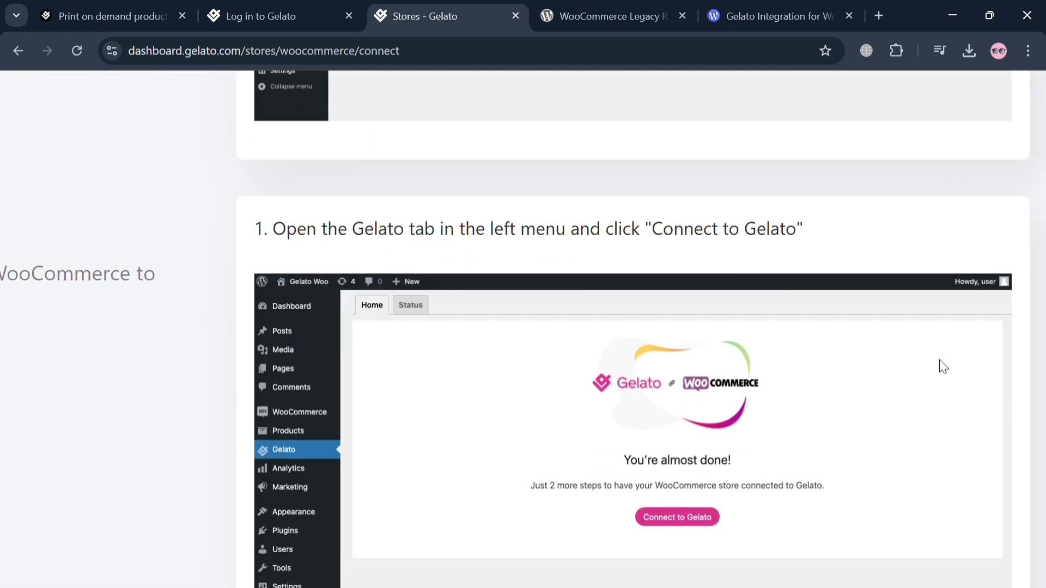
# Read the Gelato instructions for connecting WooCommerce and allowing plugin access in Step 6, and for adding products in Step 7
pyautogui.scroll(-3, 692, 299)
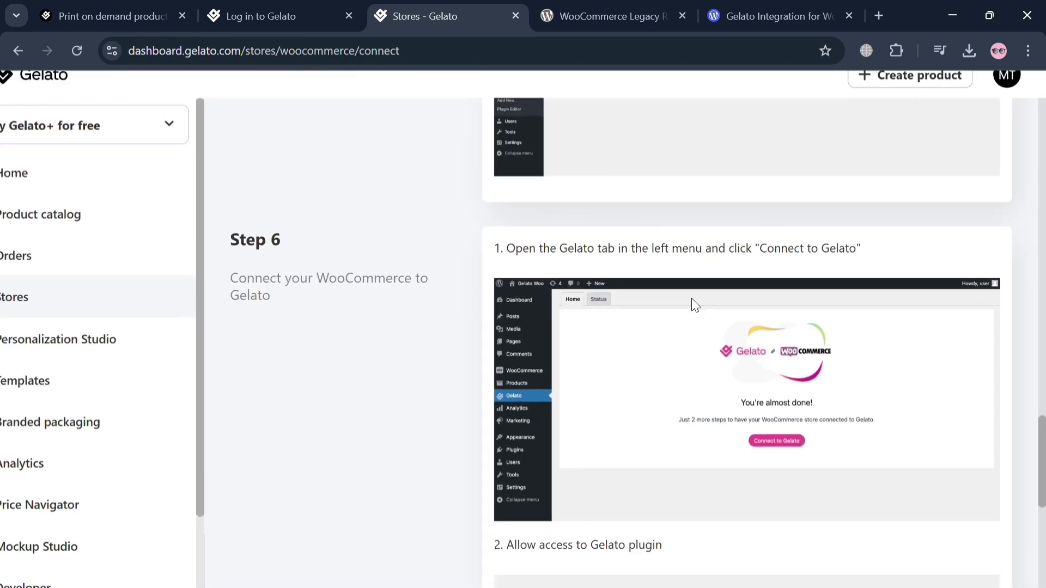
pyautogui.scroll(2, 691, 299)
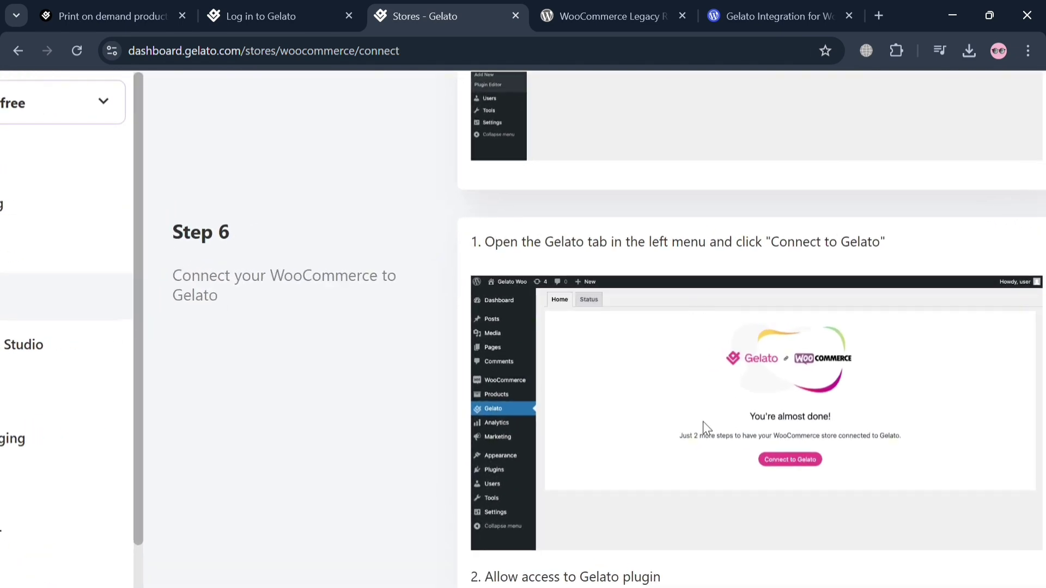
pyautogui.scroll(2, 825, 442)
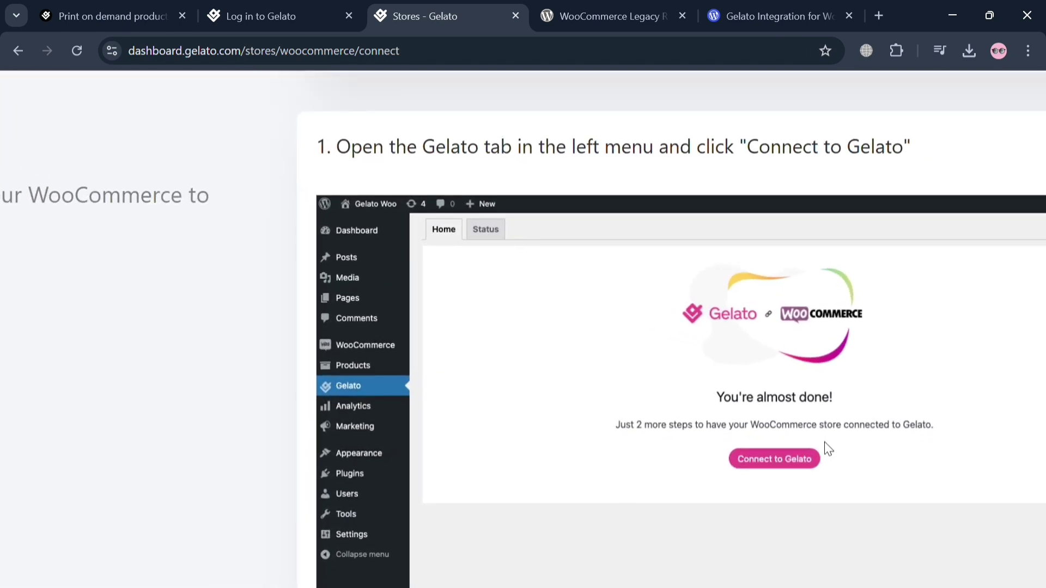
pyautogui.scroll(-1, 825, 443)
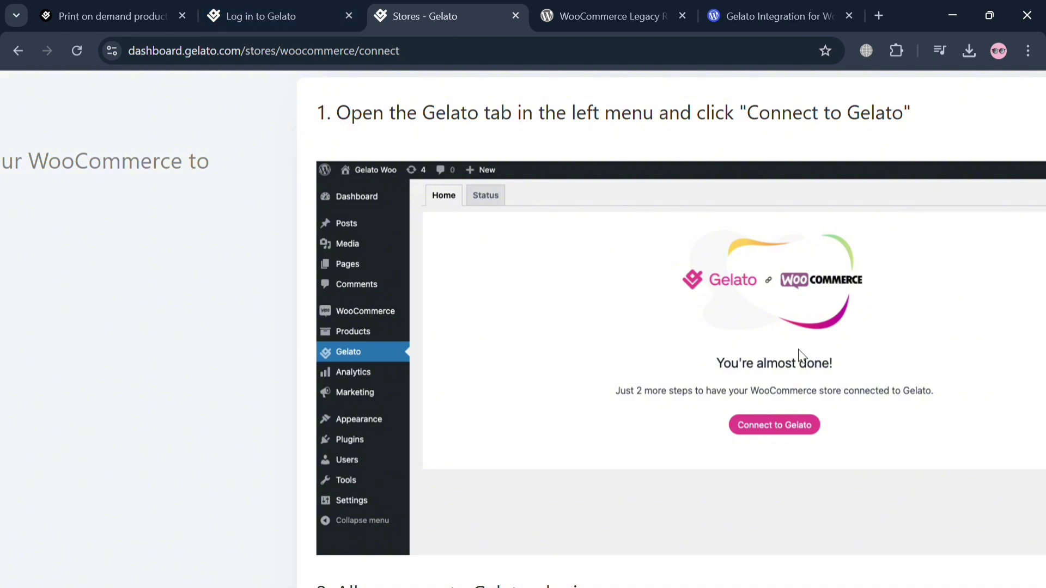
pyautogui.scroll(-6, 796, 363)
pyautogui.scroll(-3, 799, 370)
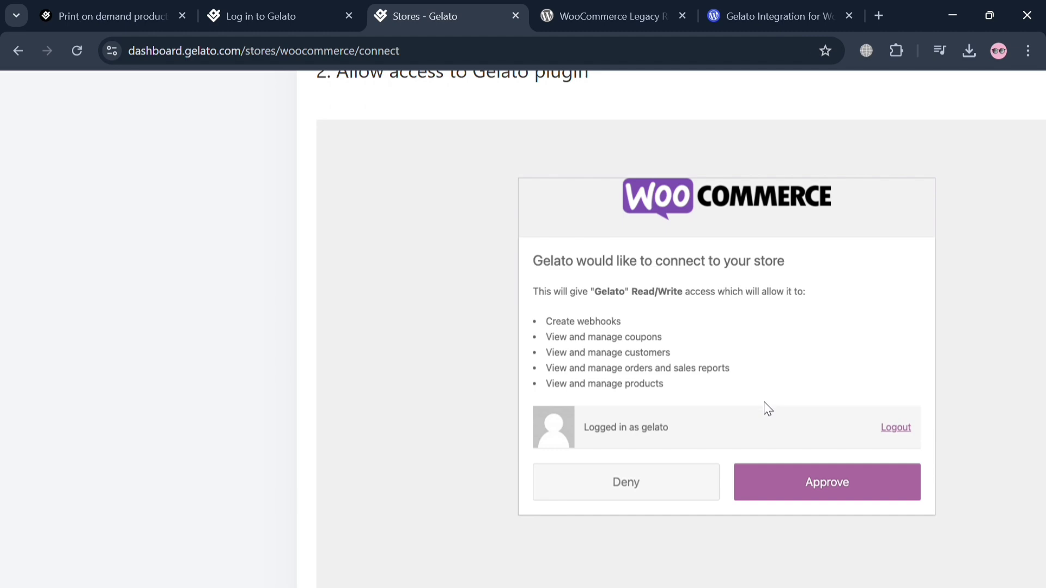
pyautogui.scroll(-3, 764, 409)
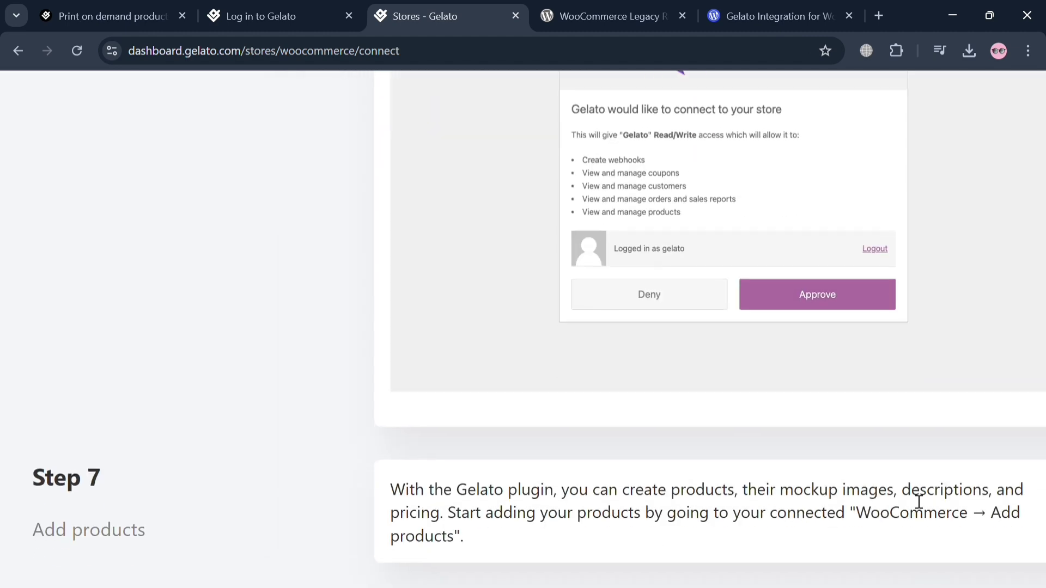
pyautogui.scroll(-5, 918, 501)
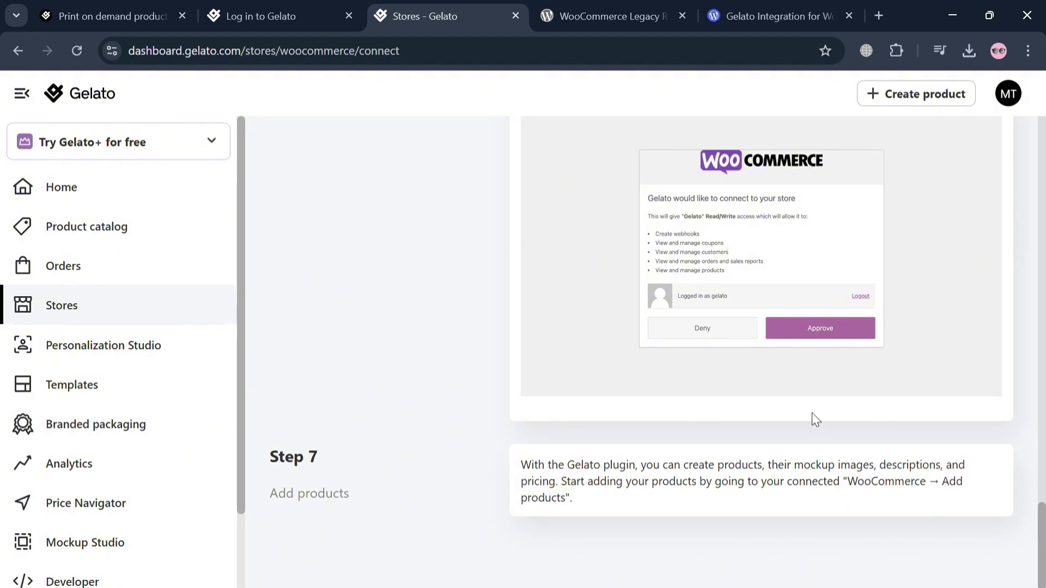
# Check the Gelato Integration for WooCommerce plugin page on WordPress.com, and return to the Gelato connection instructions to review the earlier steps
pyautogui.click(763, 7)
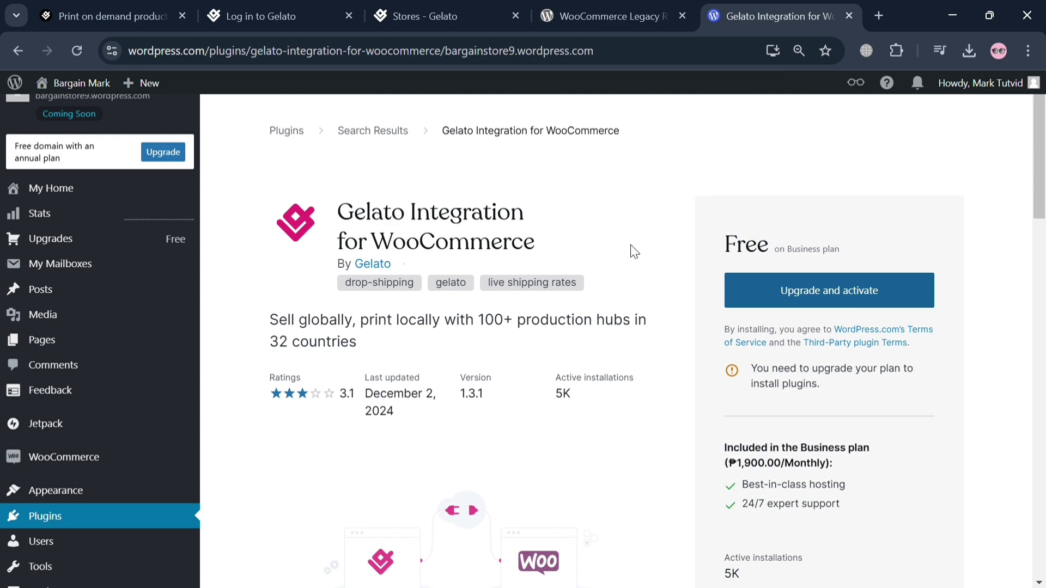
pyautogui.click(391, 7)
pyautogui.scroll(15, 374, 269)
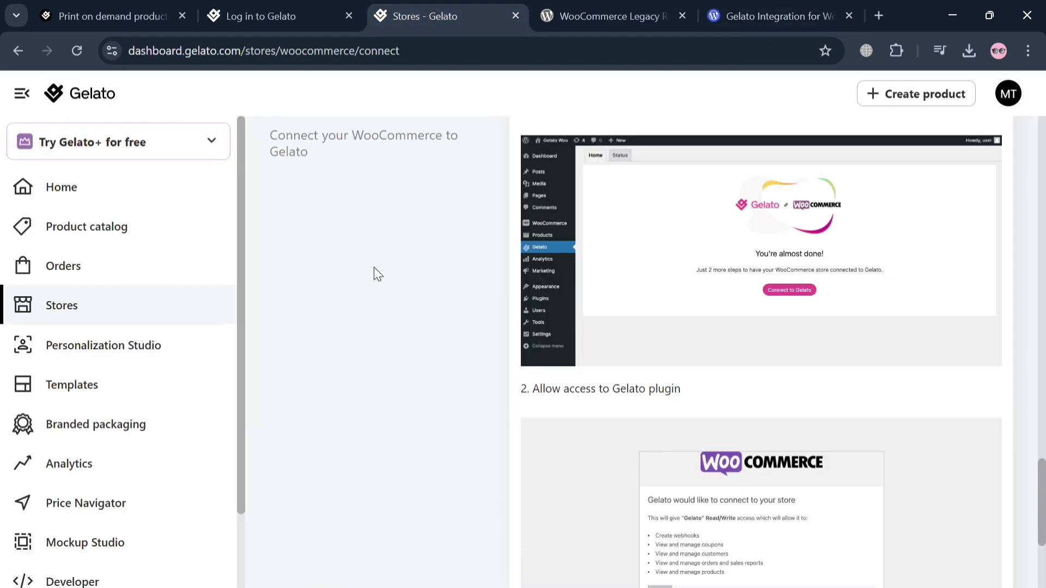